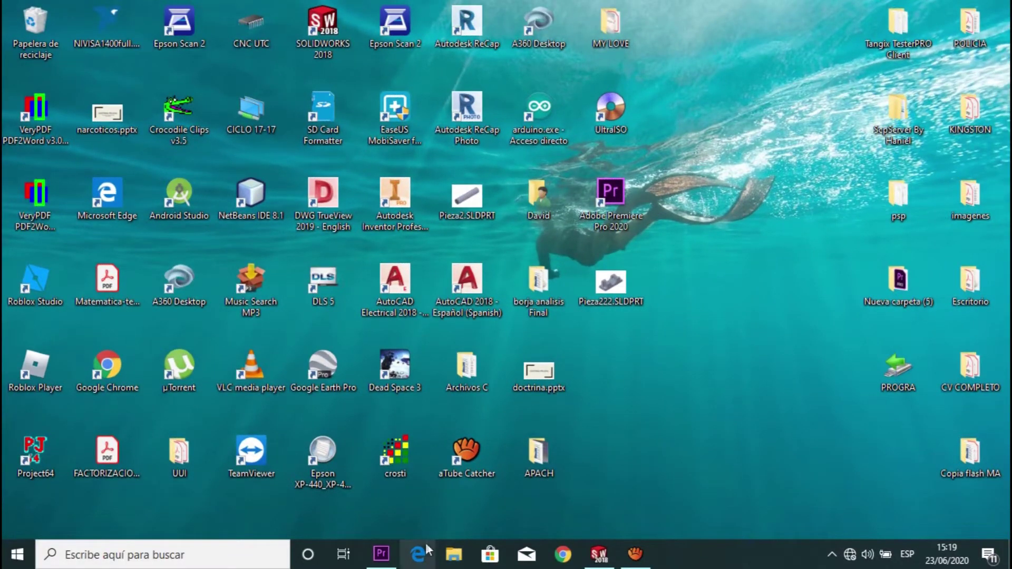
Step: Launch SOLIDWORKS 2018 from the desktop so a blank part, Pieza1, opens
left_click(589, 562)
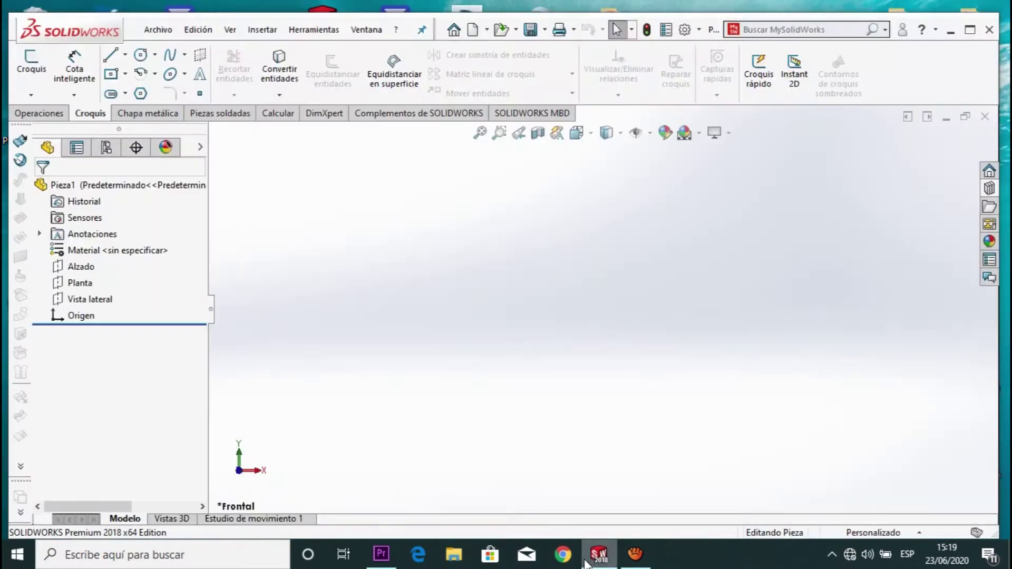
Step: Add Toolbox to the Design Library and open its Ansi Metric standard
left_click(989, 189)
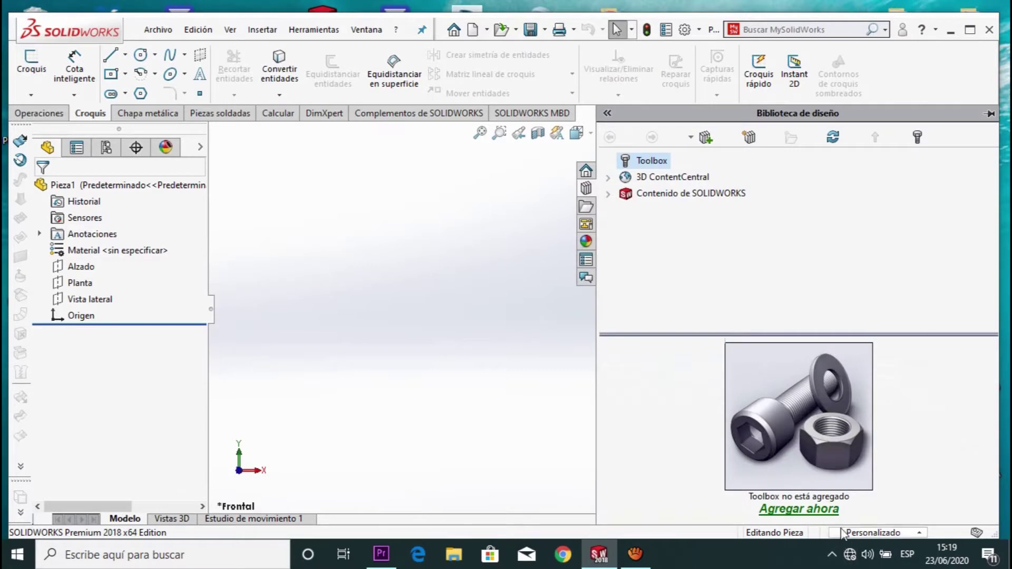
left_click(826, 510)
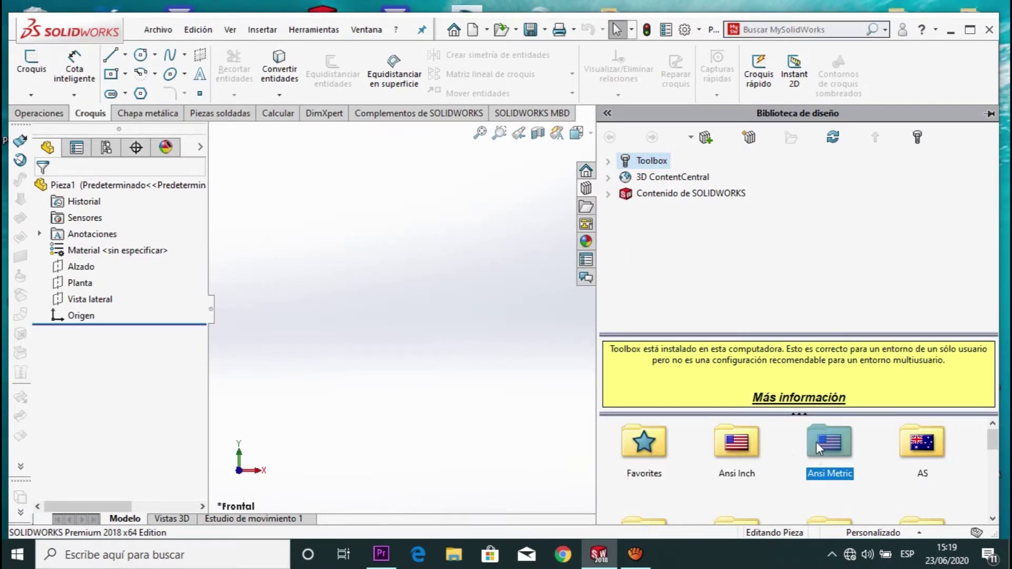
double_click(818, 447)
left_click_drag(1002, 458, 994, 482)
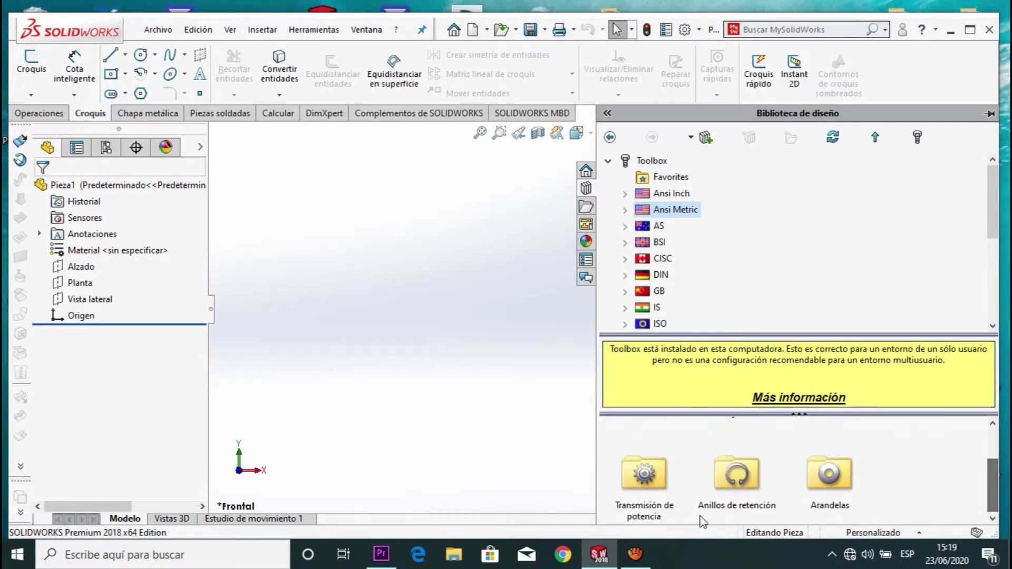
Step: Browse Transmisión de potencia > Engranajes and select the Engranaje recto spur gear
left_click(623, 490)
double_click(646, 489)
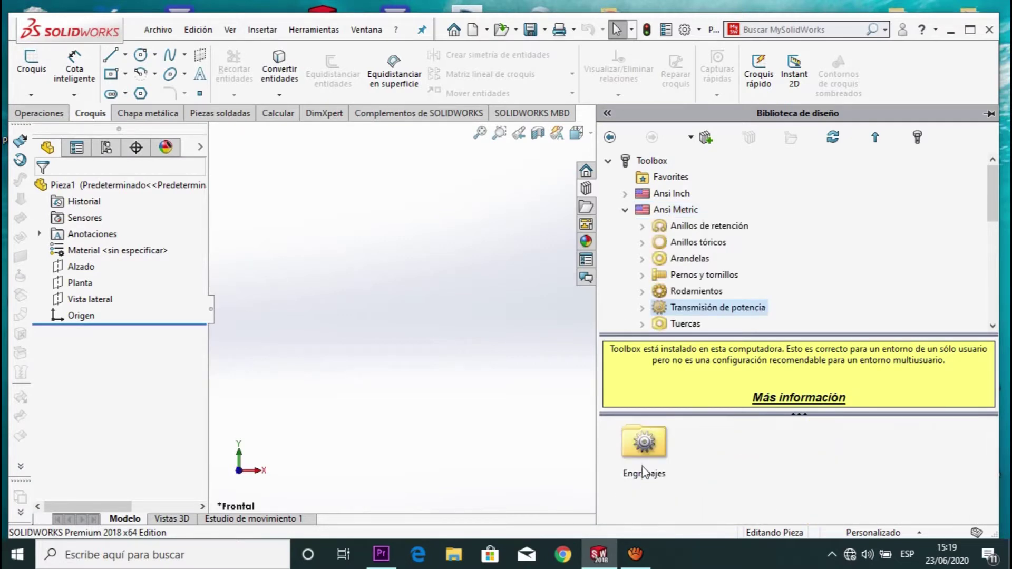
double_click(647, 440)
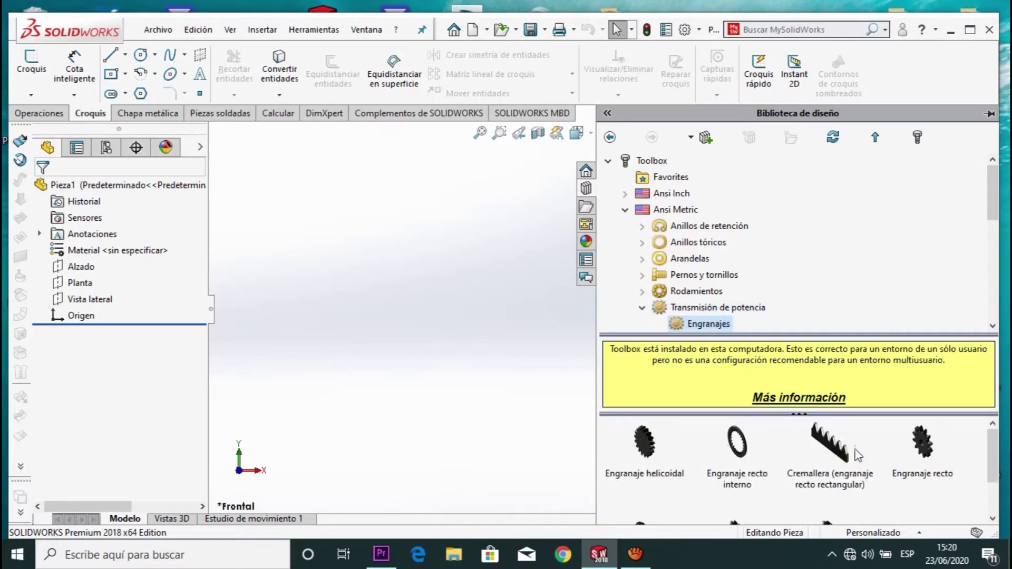
left_click(928, 448)
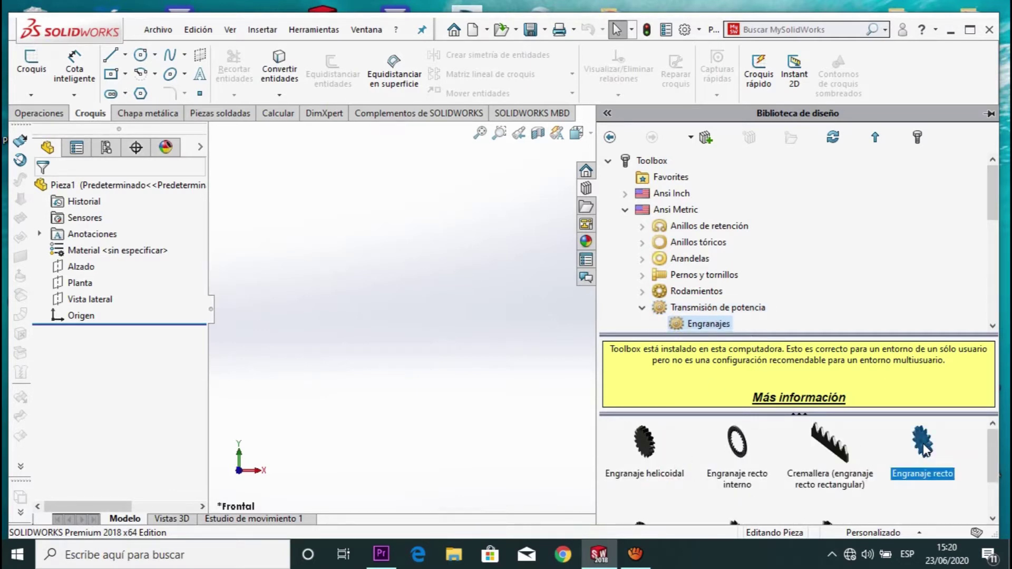
right_click(924, 448)
Step: Create a part from the spur gear and set its module to 28
left_click(936, 352)
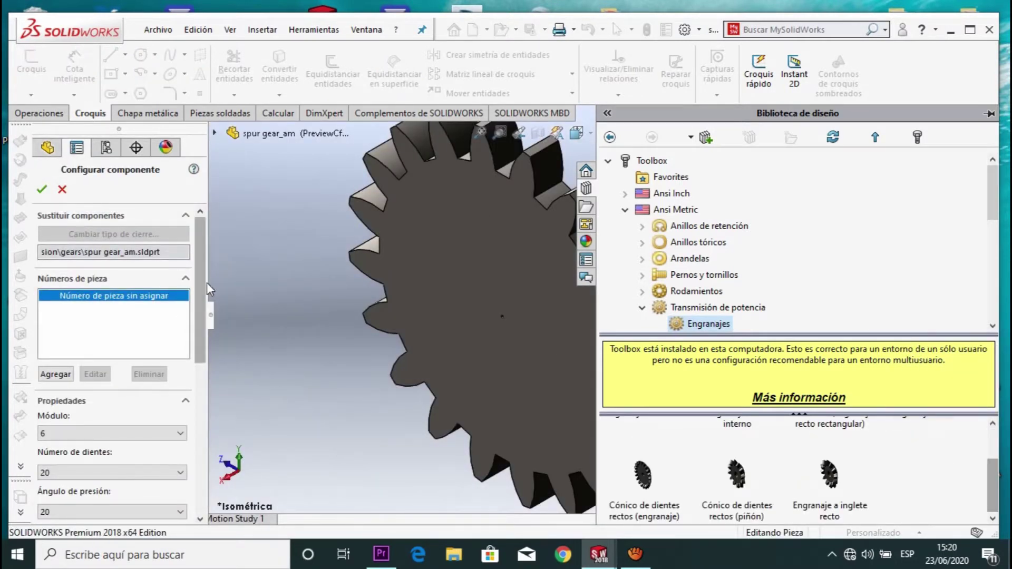
left_click_drag(209, 302, 187, 301)
scroll(94, 300, "down", 3)
left_click(95, 297)
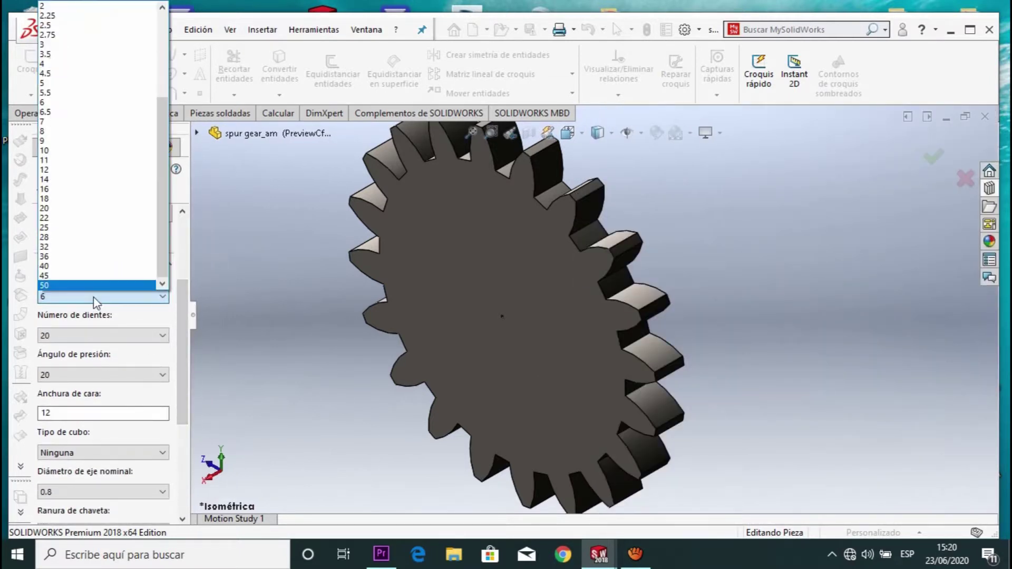
left_click(48, 238)
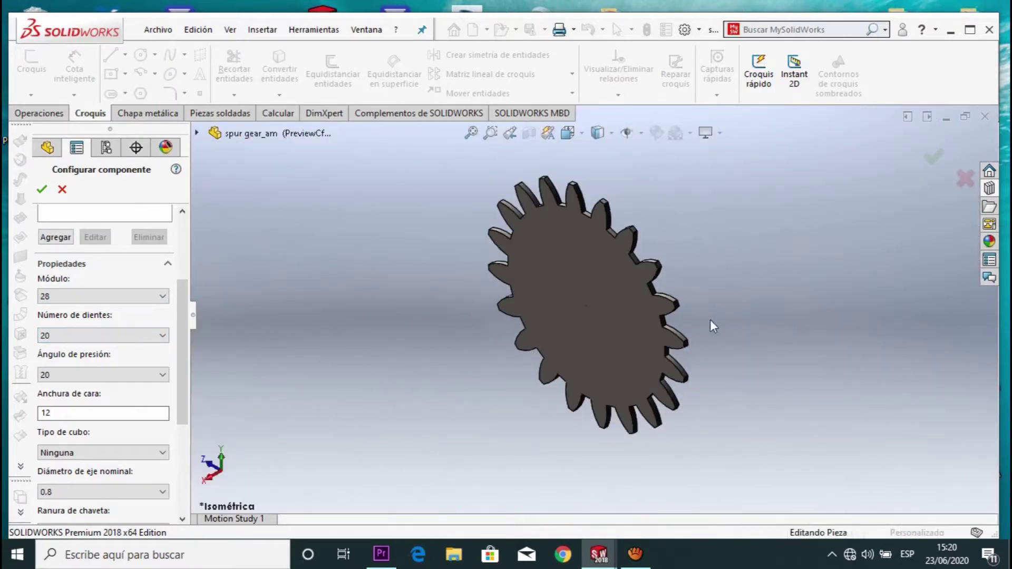
middle_click_drag(710, 319, 377, 350)
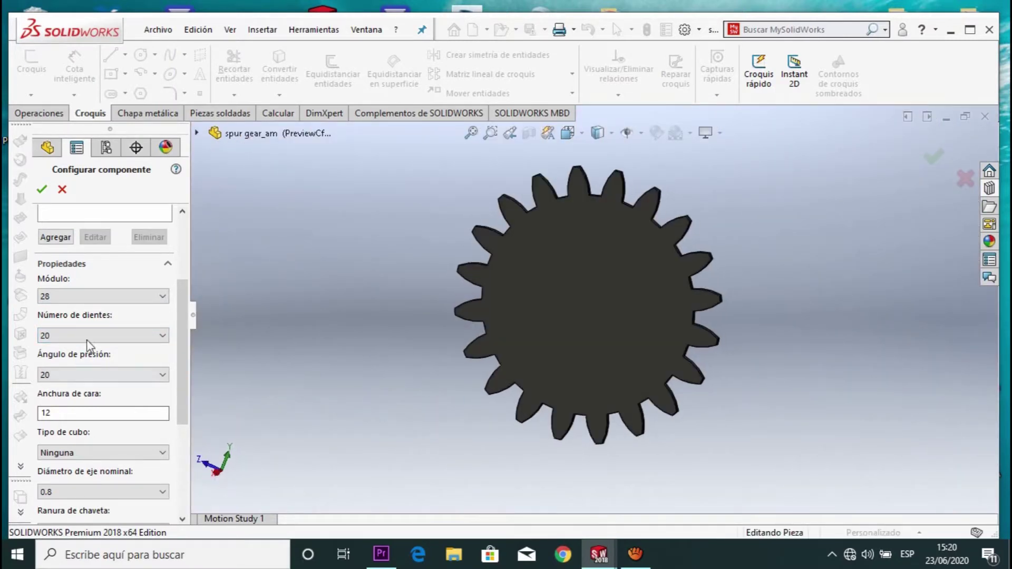
Step: Set the gear's tooth count to 20, after briefly trying 43
left_click(86, 337)
left_click(71, 268)
left_click(68, 336)
left_click(75, 44)
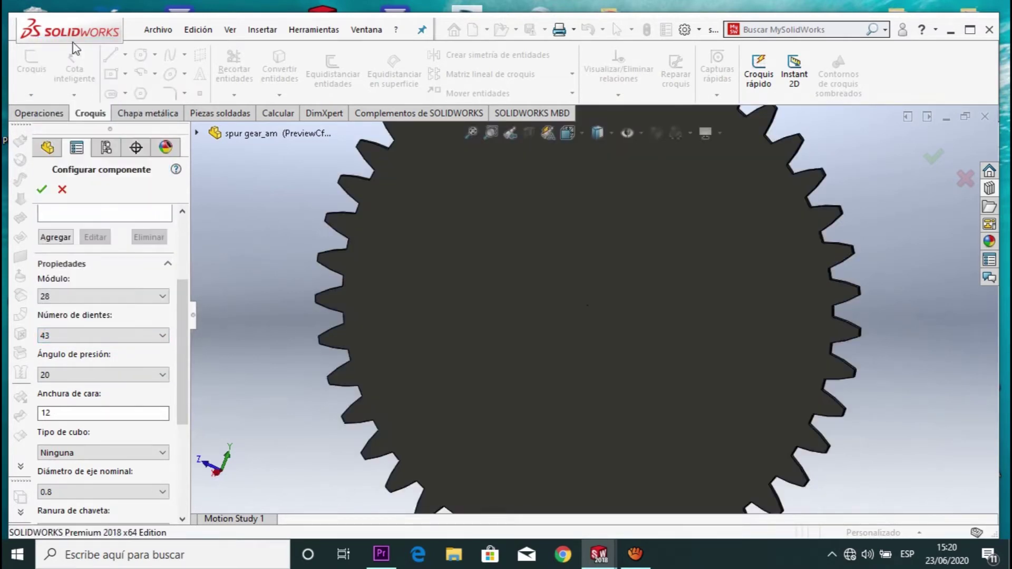
left_click(84, 335)
scroll(84, 220, "up", 3)
scroll(74, 185, "up", 7)
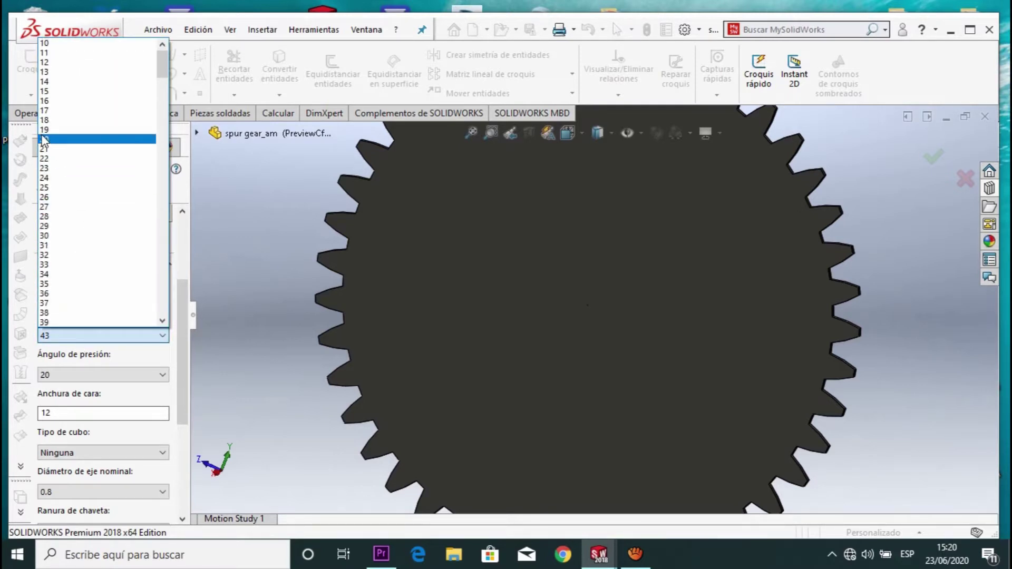
left_click(47, 139)
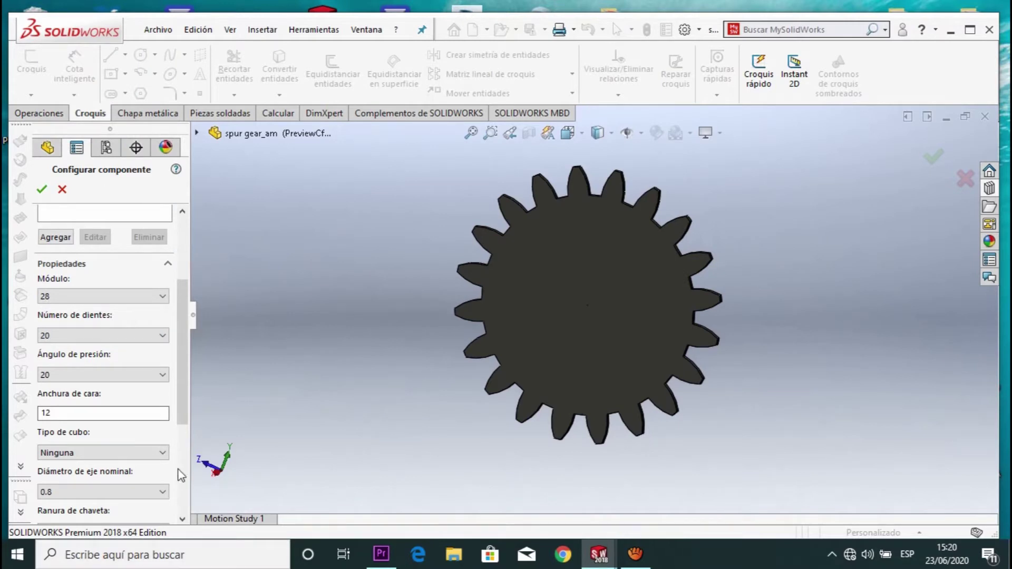
Step: Confirm module 28 is kept, with pressure angle 20 and face width 20
left_click(57, 296)
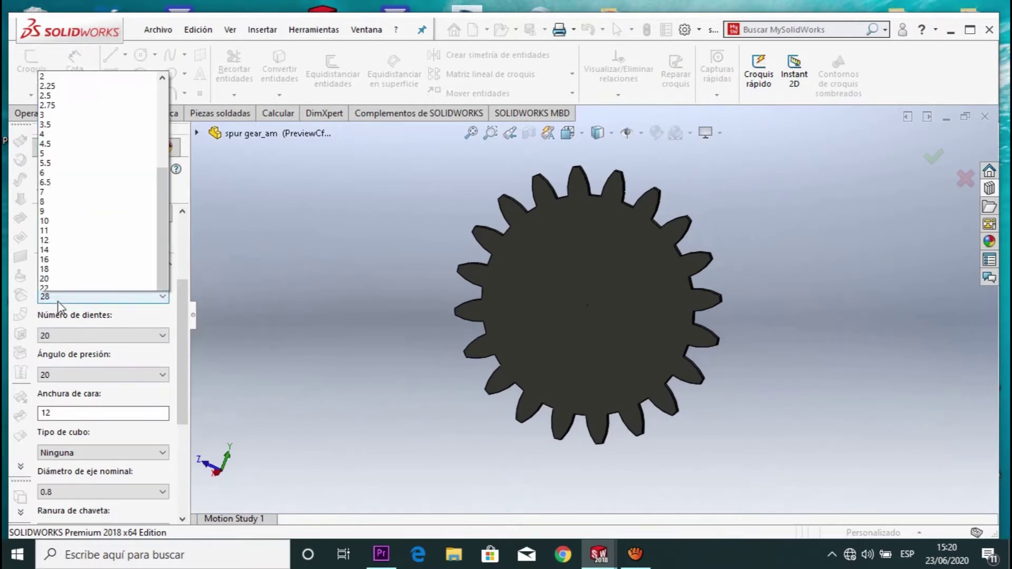
left_click(58, 296)
left_click(73, 378)
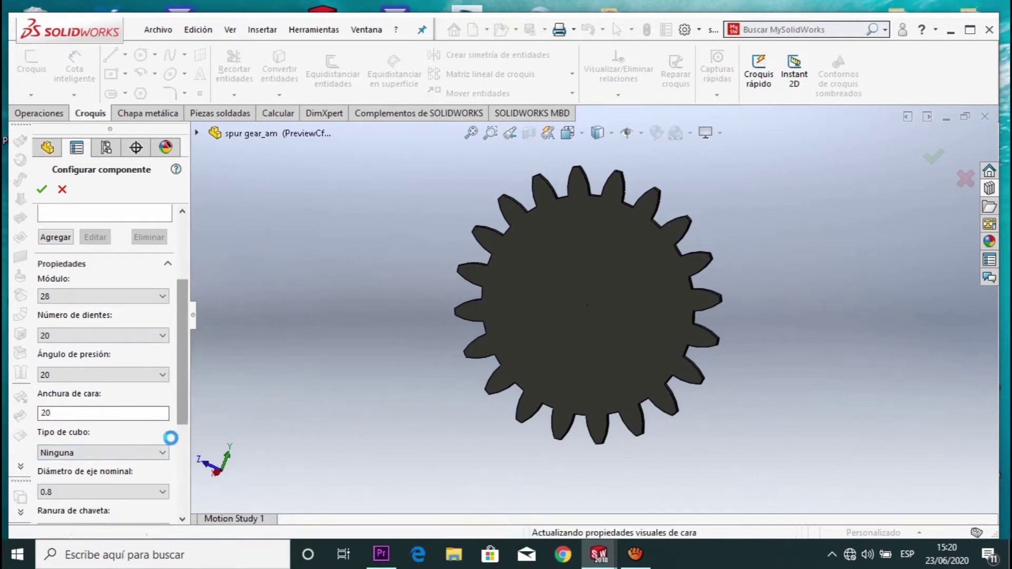
scroll(169, 441, "down", 3)
Step: Set the gear's nominal shaft diameter to 40 and review the generated file name
left_click(83, 347)
left_click(59, 168)
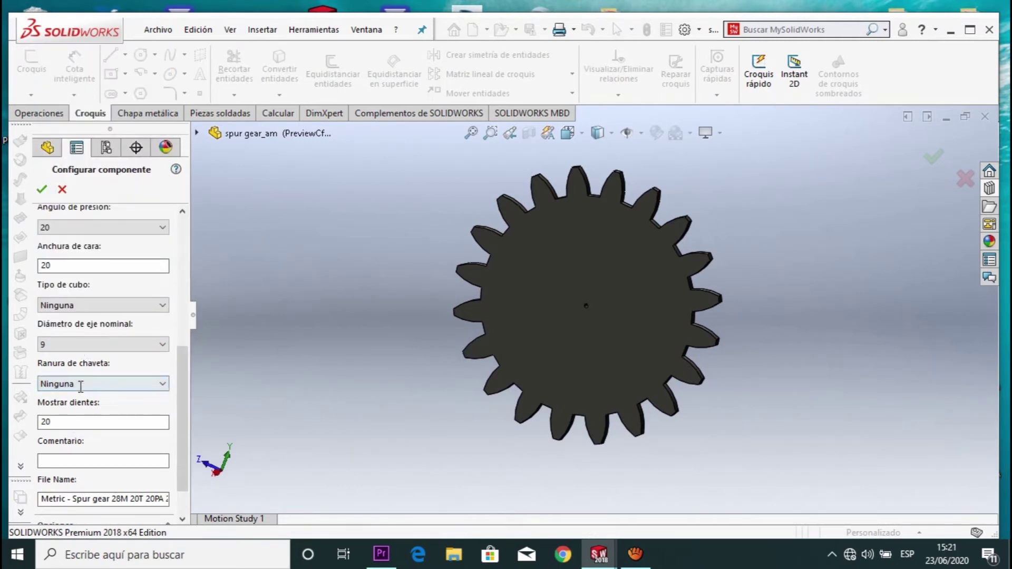
left_click(87, 345)
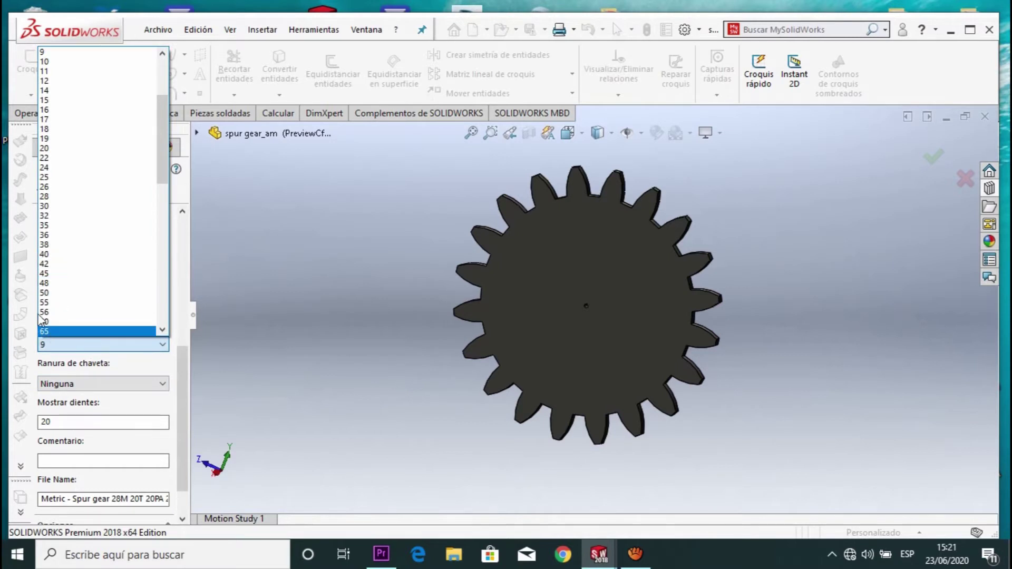
left_click(59, 254)
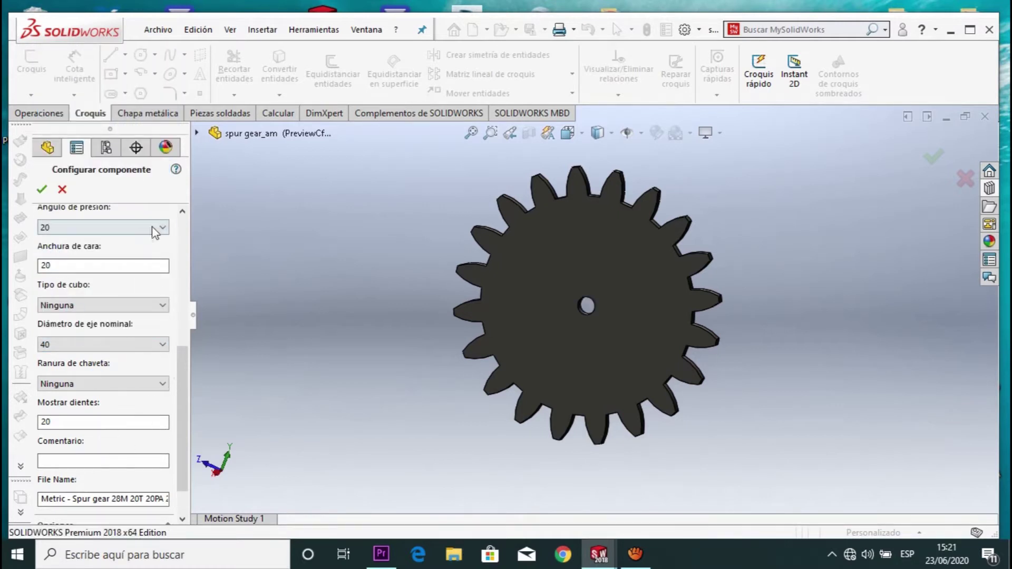
left_click_drag(183, 376, 179, 438)
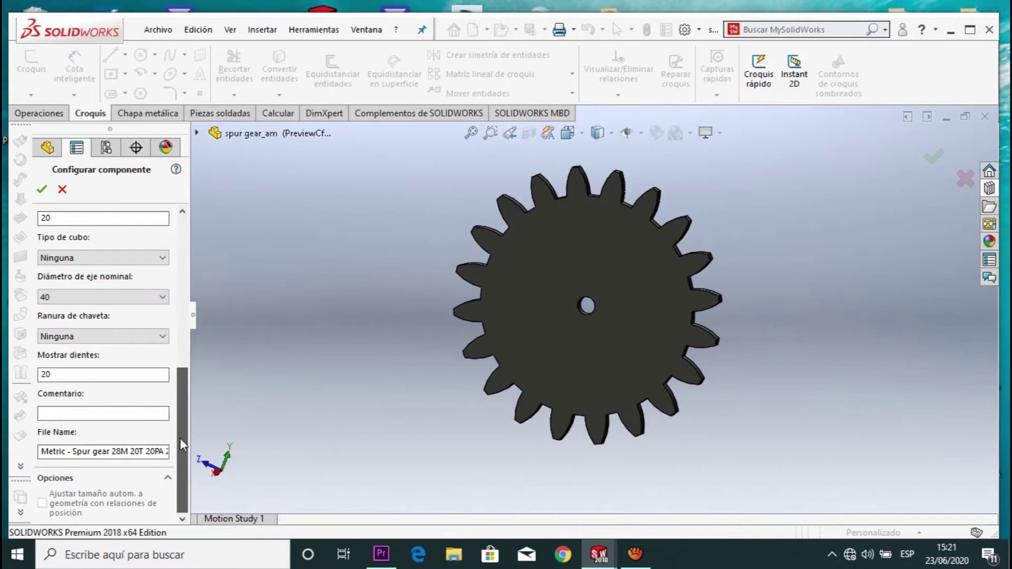
left_click(111, 451)
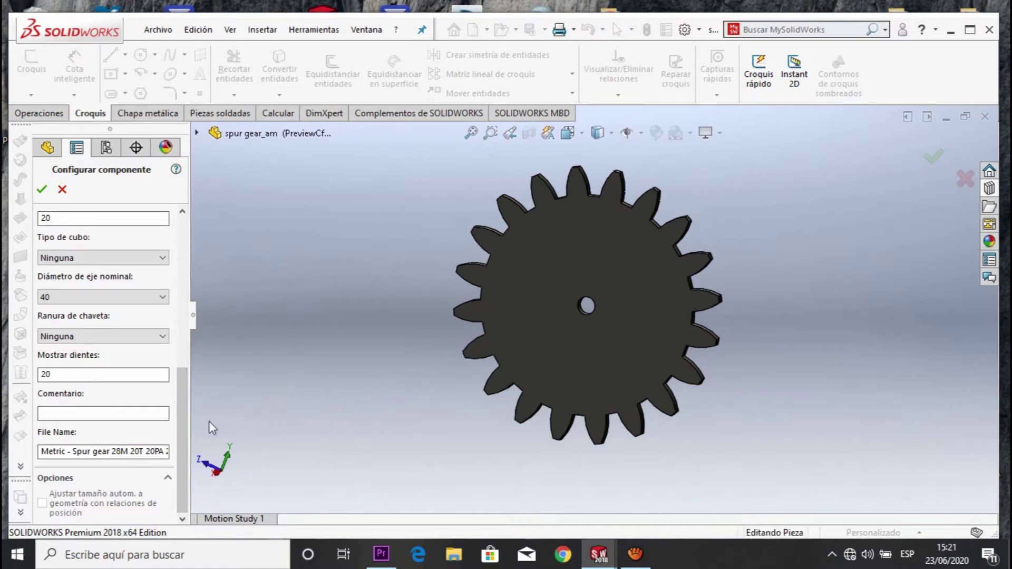
left_click_drag(186, 432, 188, 422)
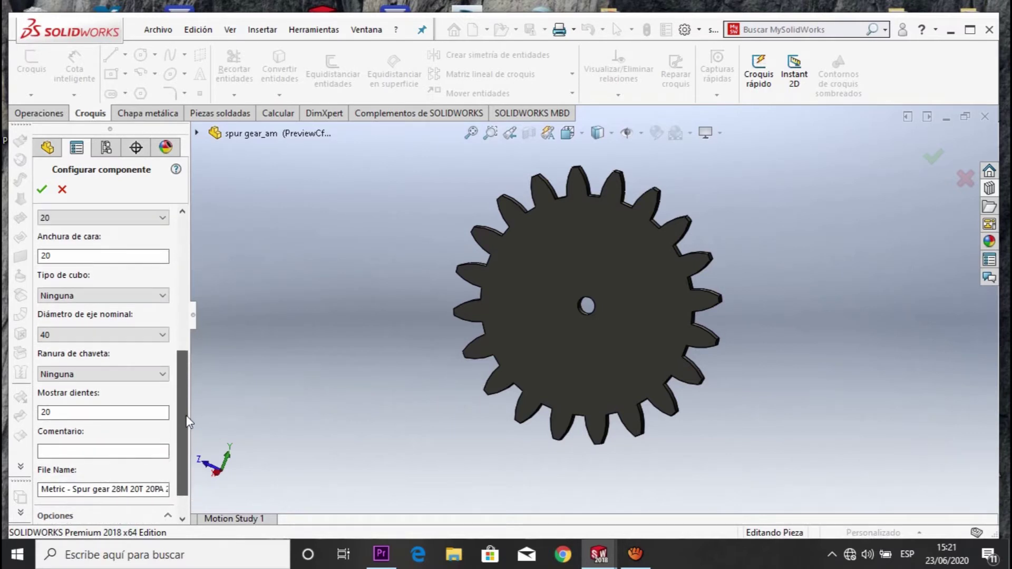
left_click(117, 338)
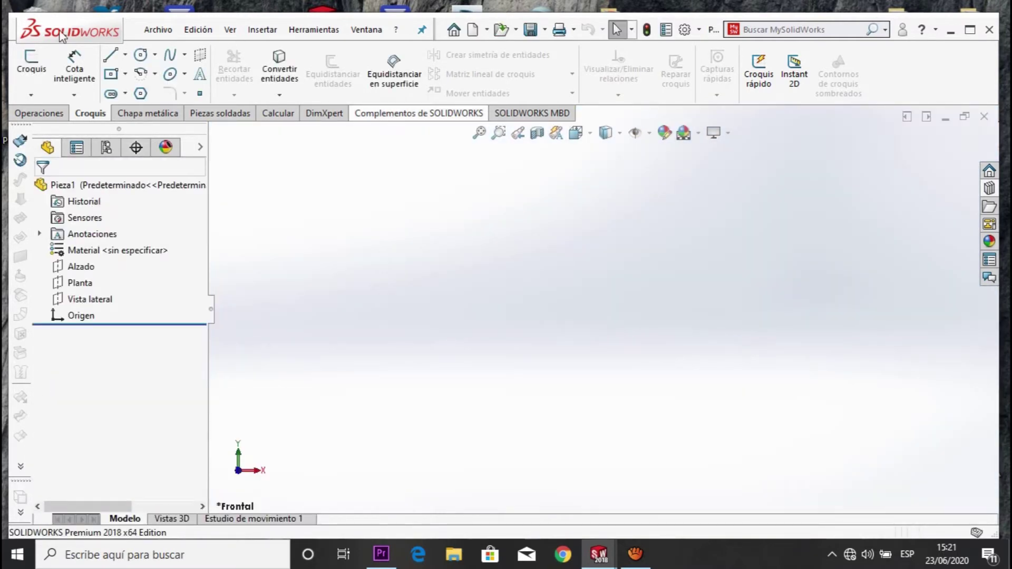
Step: Save the part as Engranajes.SLDPRT and create a new assembly from it
left_click(158, 29)
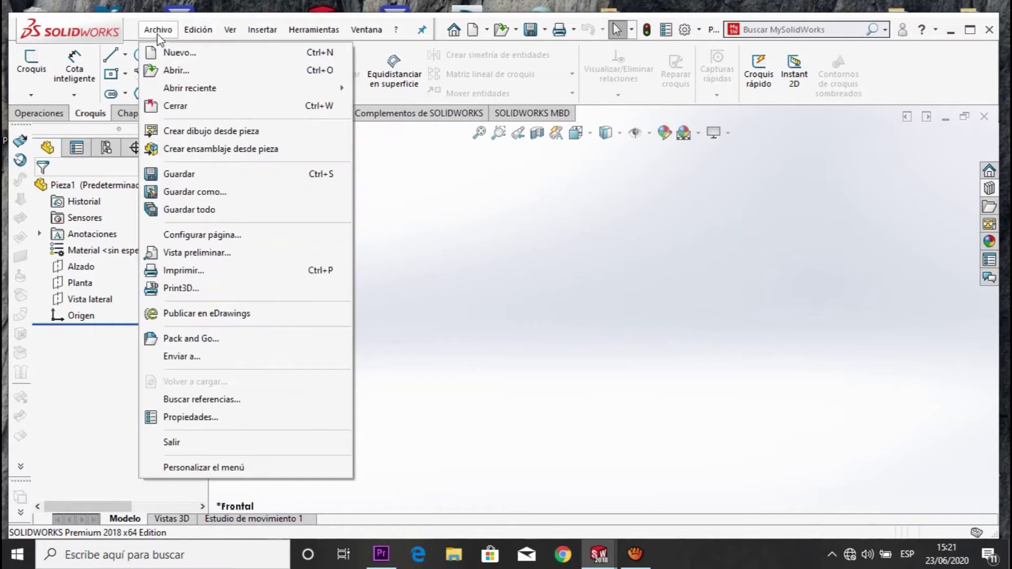
left_click(184, 154)
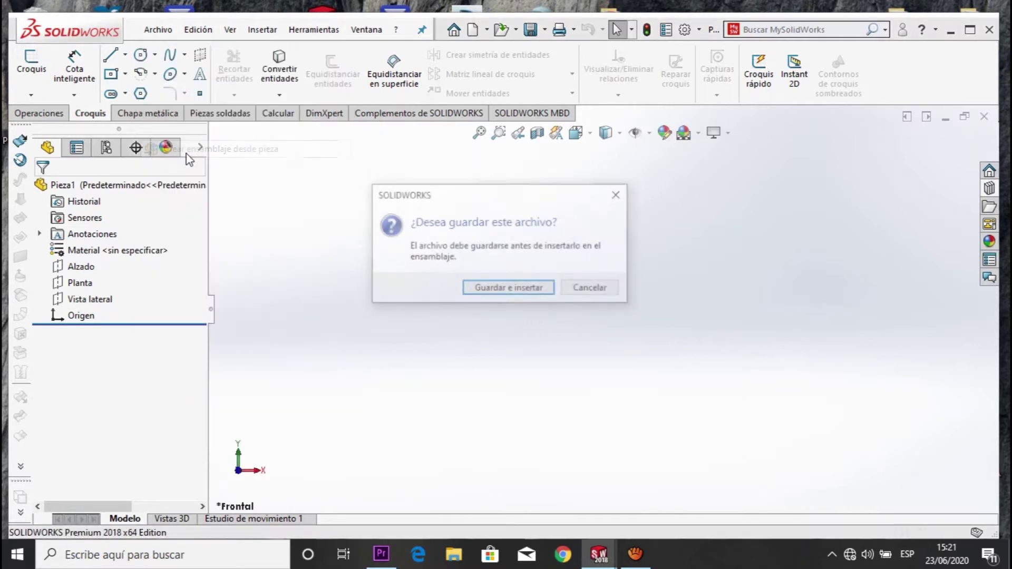
left_click(517, 290)
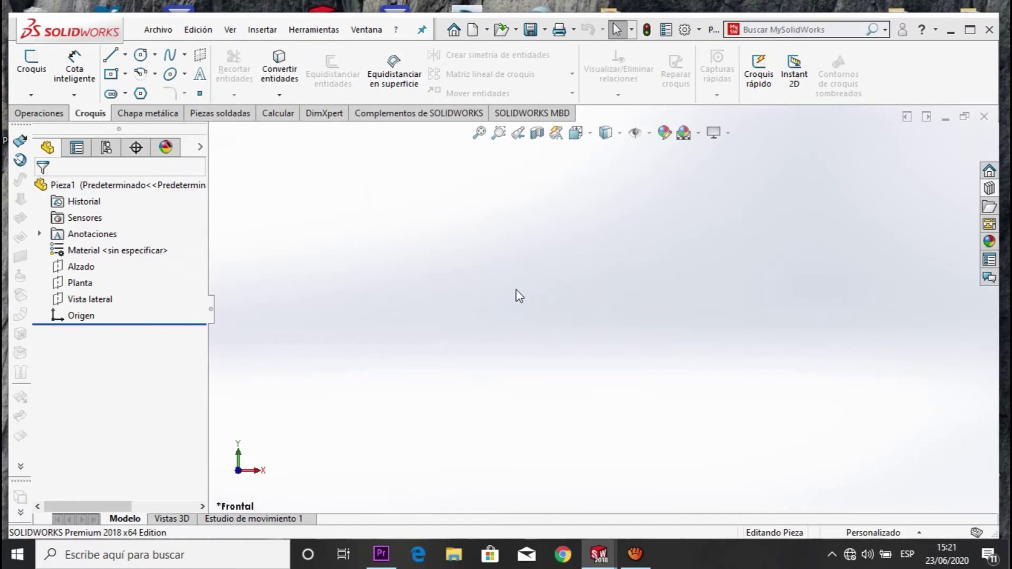
left_click(368, 300)
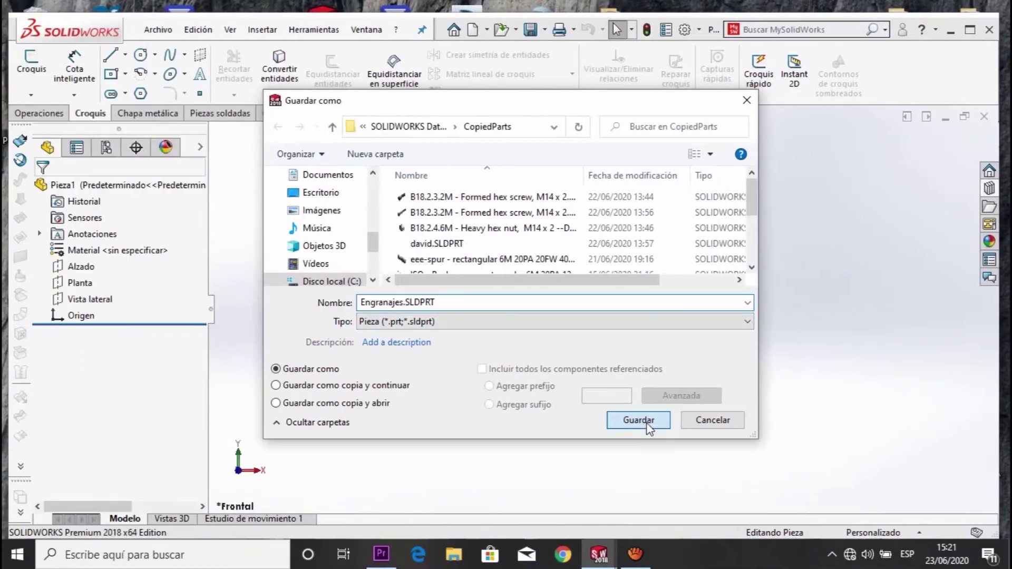
left_click(647, 424)
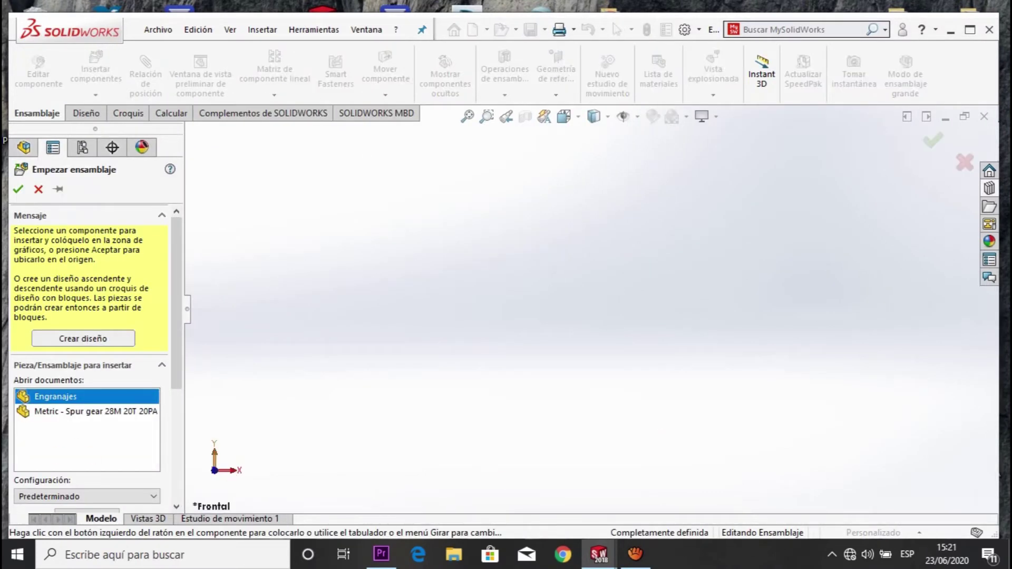
left_click(70, 416)
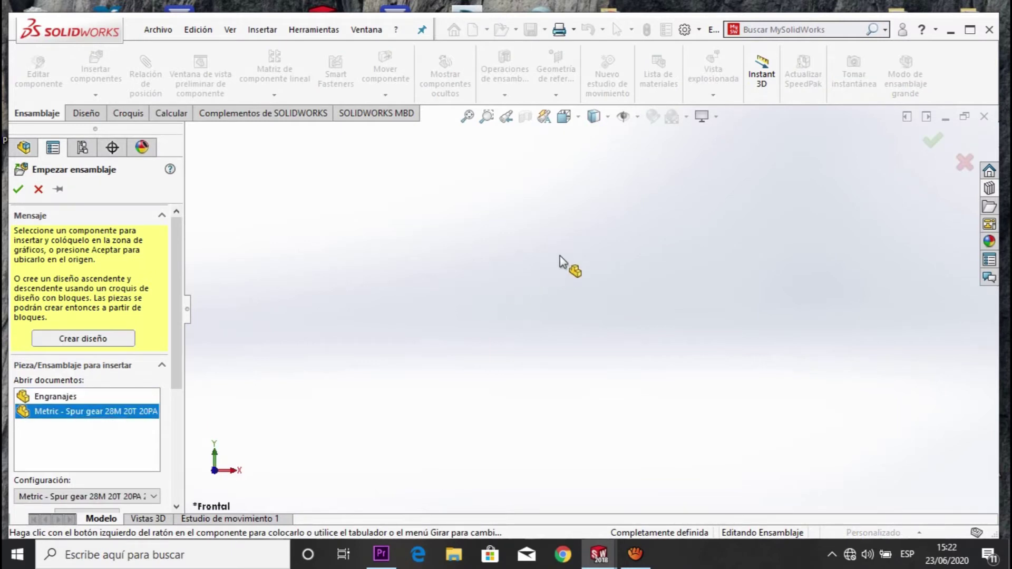
Step: Place the Metric spur gear 28M 20T 20PA as the fixed first component, viewed face-on
left_click(564, 319)
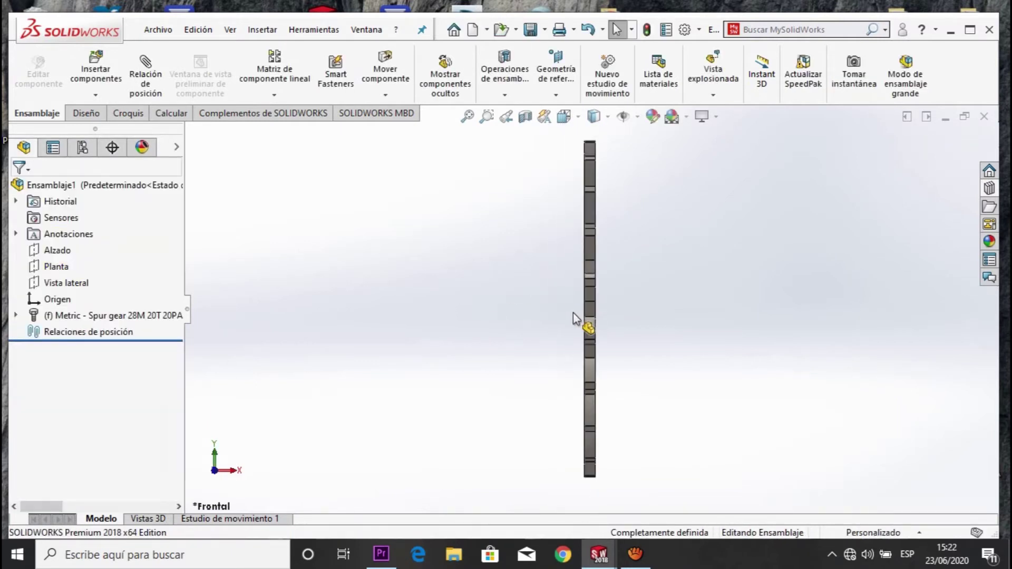
middle_click_drag(647, 370, 756, 368)
scroll(757, 375, "up", 5)
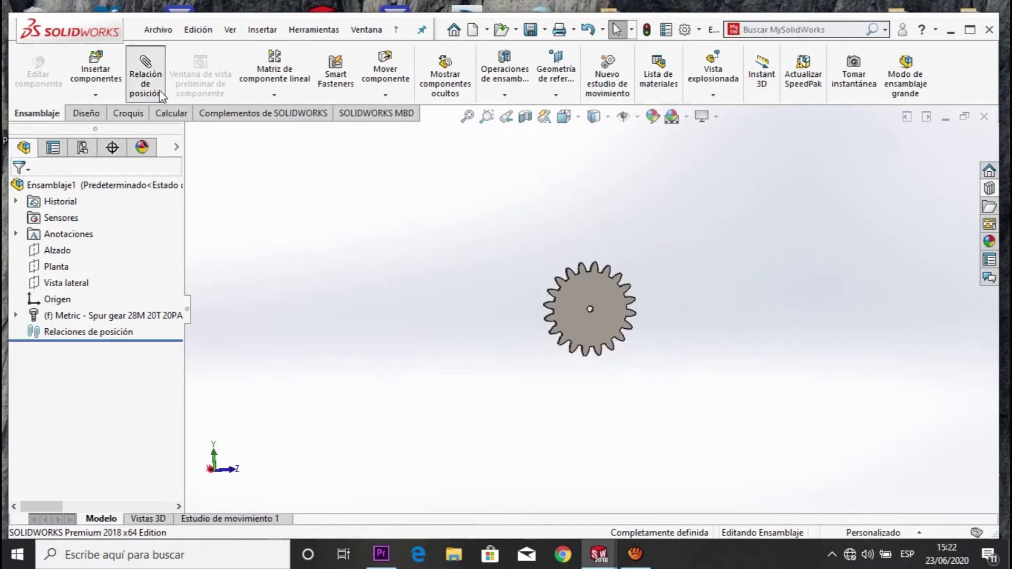
left_click(138, 79)
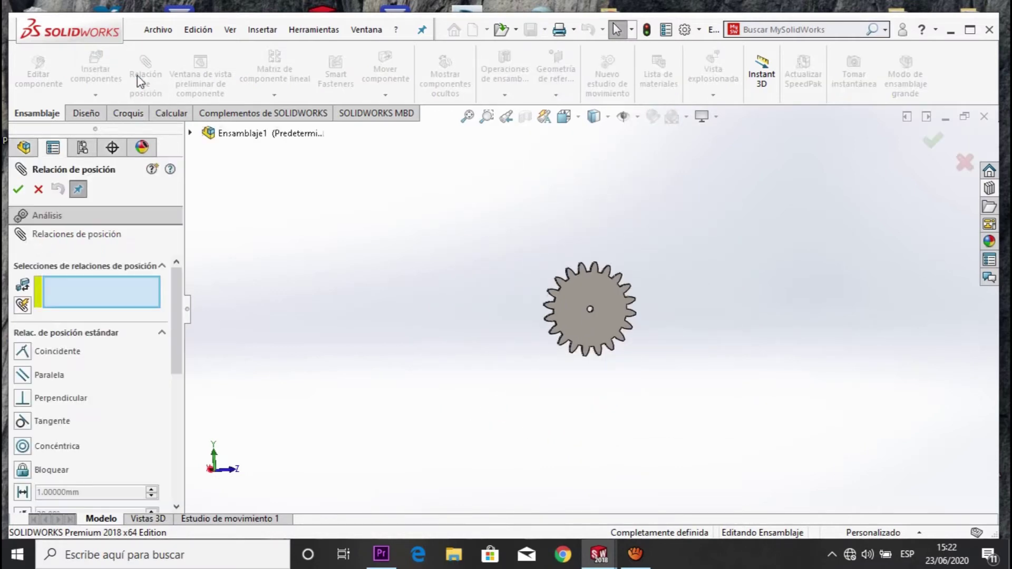
left_click(39, 190)
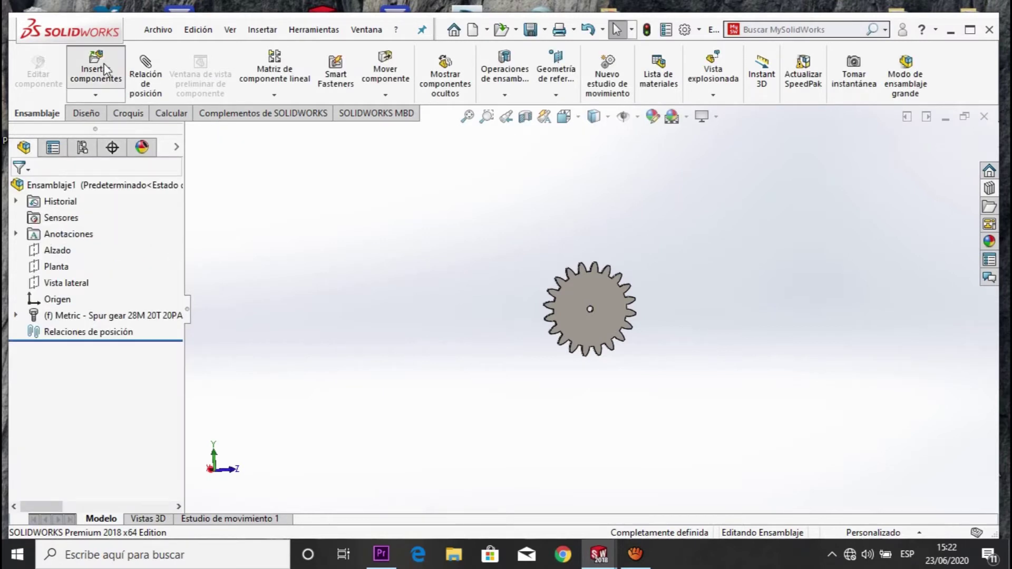
left_click(96, 74)
left_click(82, 389)
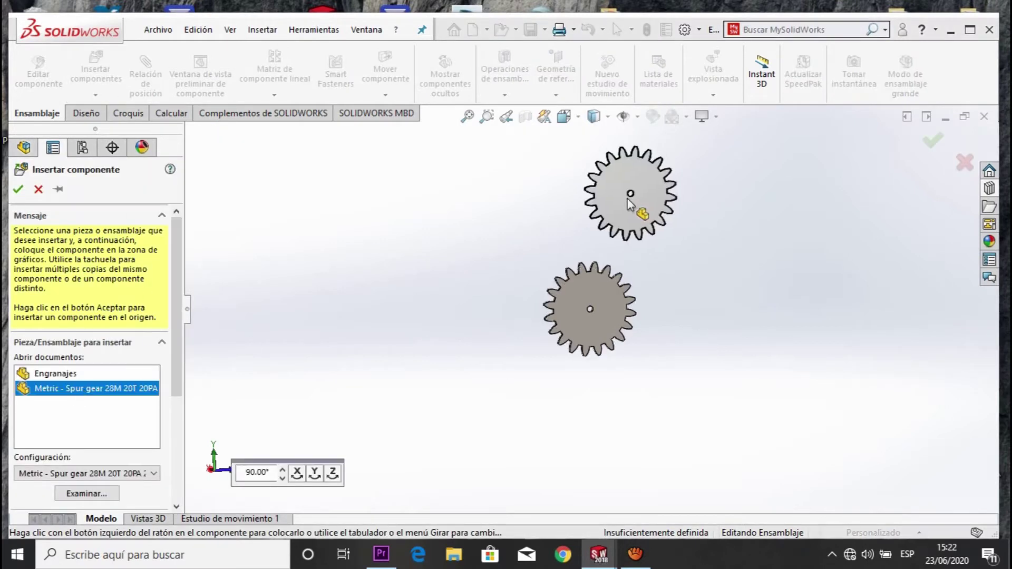
Step: Drop a second spur gear copy above the first and orbit around both gears
left_click(594, 217)
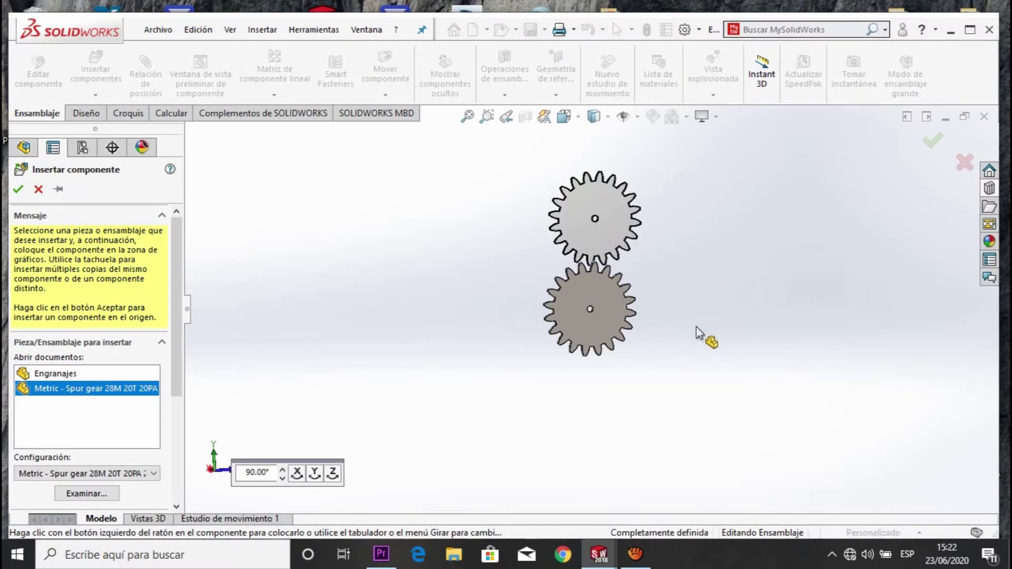
middle_click_drag(653, 358, 613, 288)
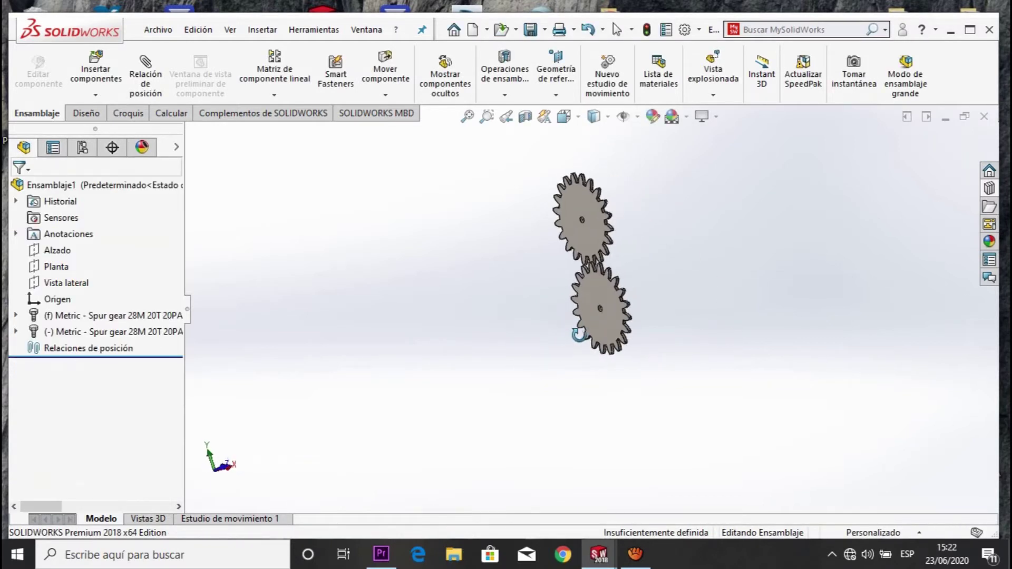
middle_click_drag(562, 384, 610, 417)
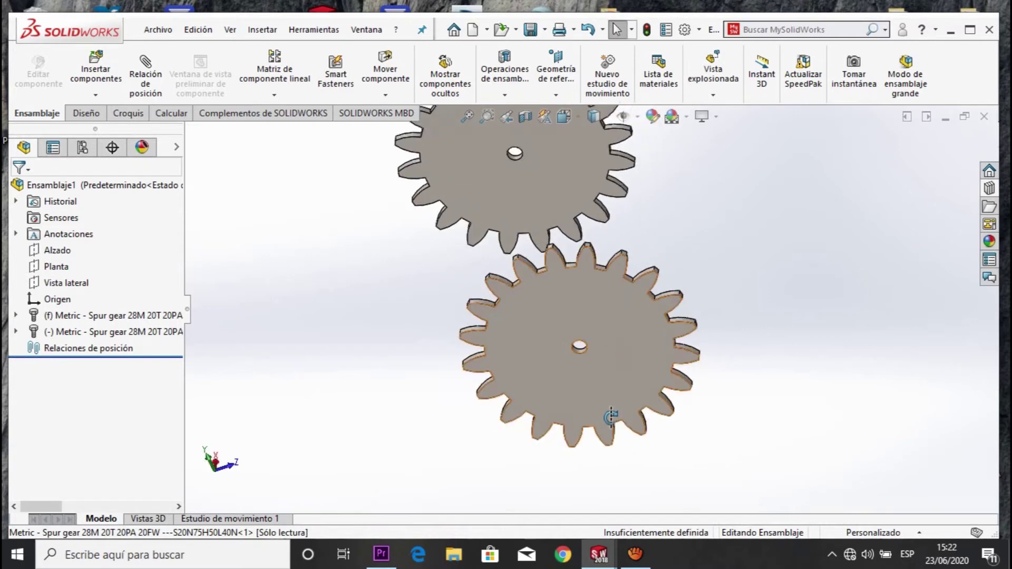
scroll(574, 380, "down", 3)
scroll(509, 343, "down", 2)
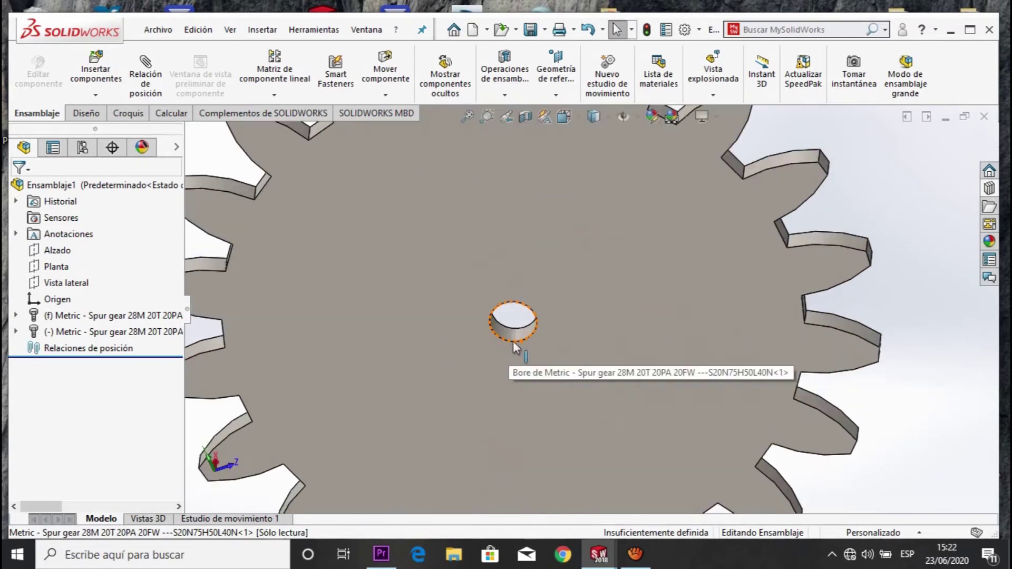
scroll(541, 337, "up", 5)
scroll(541, 337, "down", 2)
mouse_move(623, 306)
left_mouse_down()
mouse_move(549, 258)
mouse_move(581, 232)
mouse_move(496, 226)
left_mouse_up()
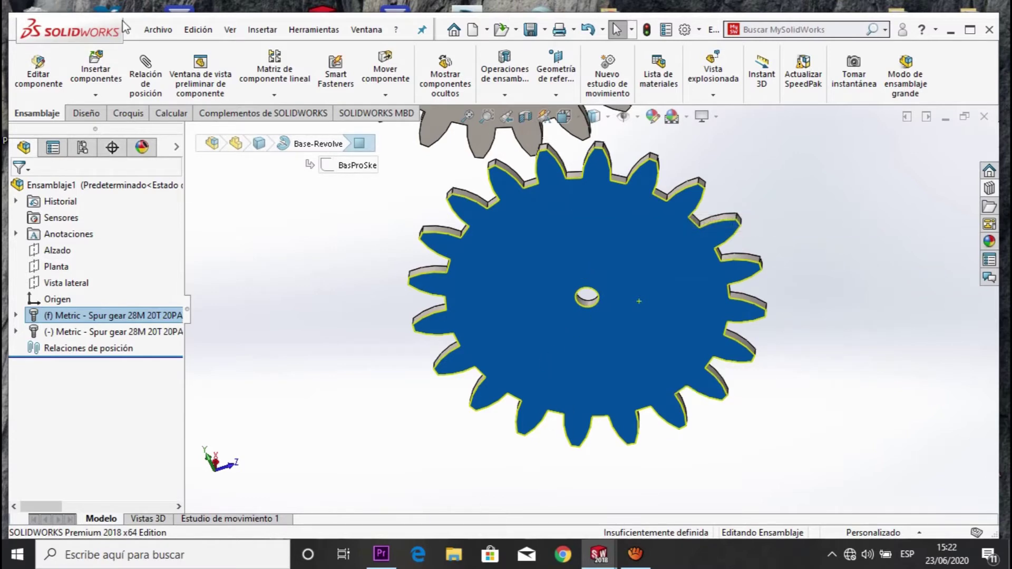
left_click(158, 30)
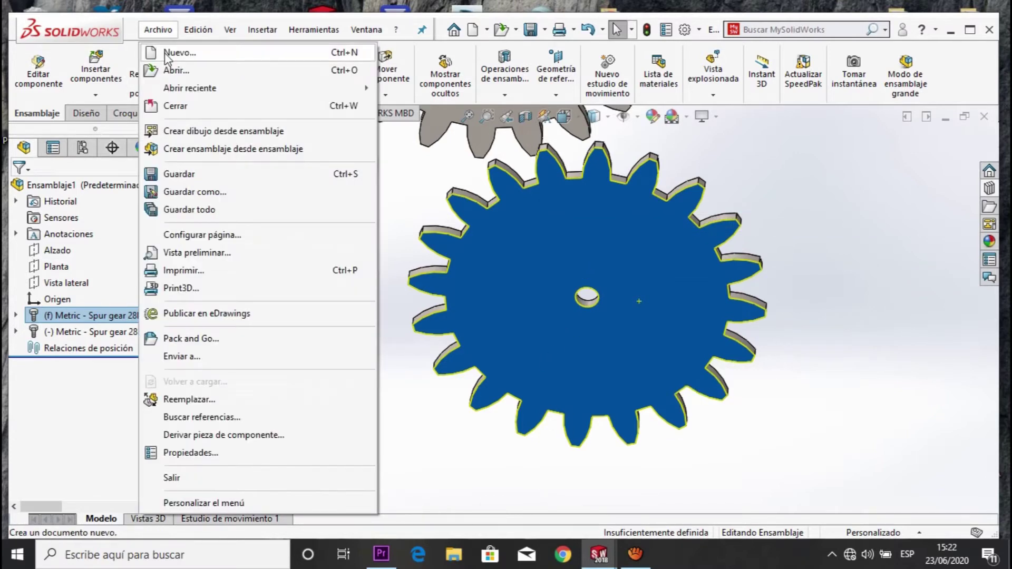
Step: Create a new part document, Pieza2
left_click(167, 52)
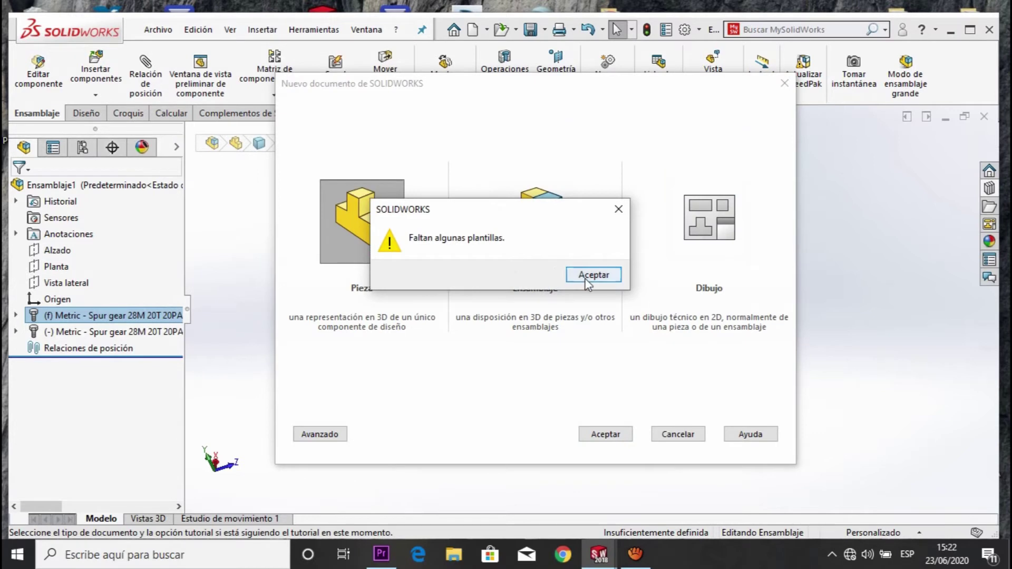
left_click(585, 276)
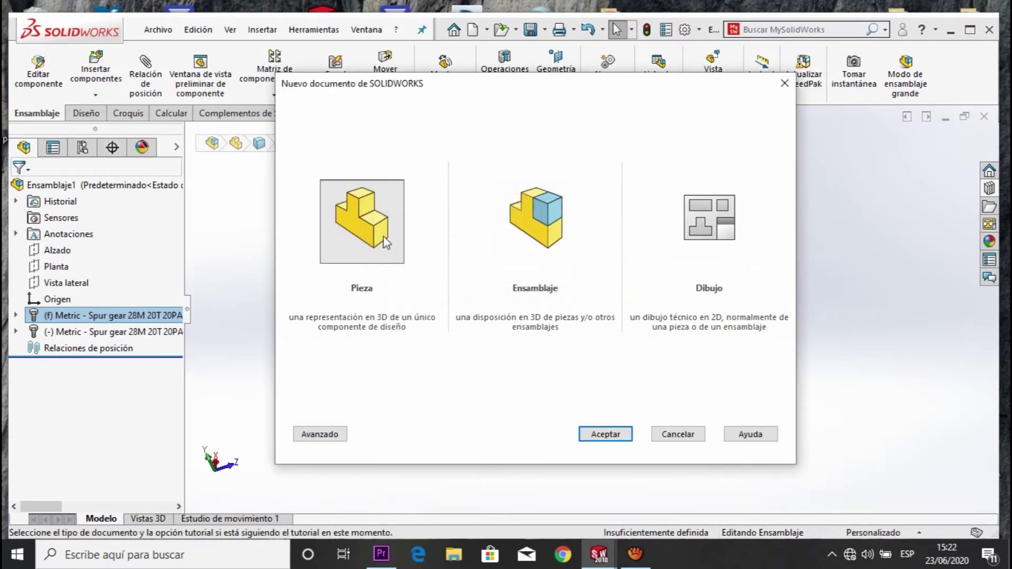
left_click(388, 250)
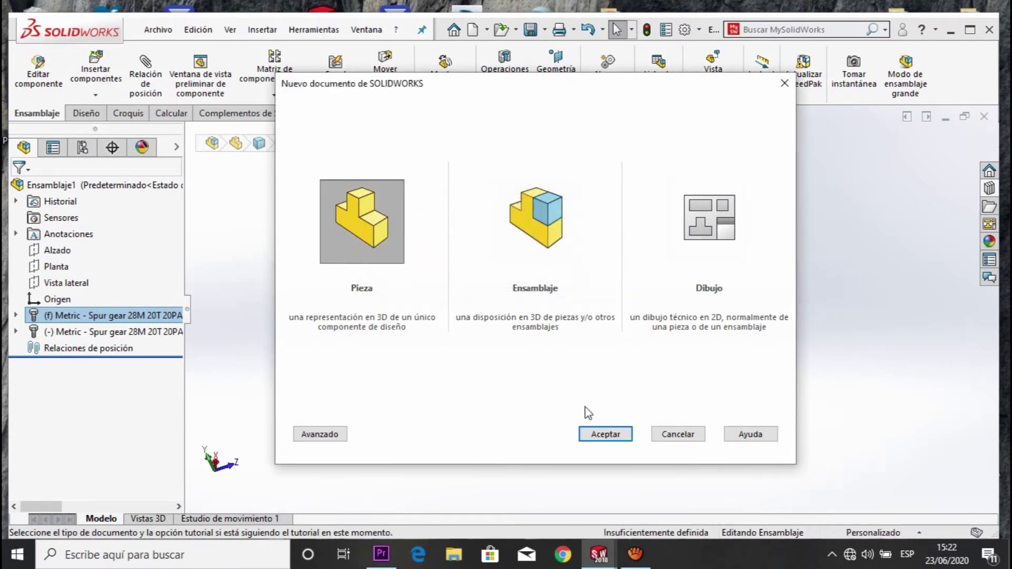
left_click(604, 437)
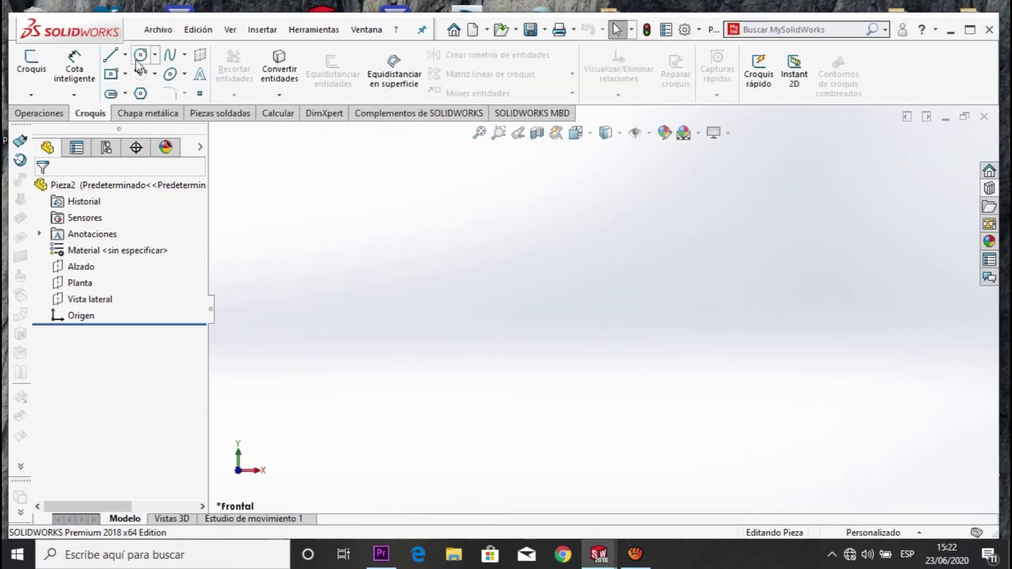
Step: Sketch an origin-centred circle on the Alzado plane and dimension it Ø40
left_click(31, 69)
left_click(610, 321)
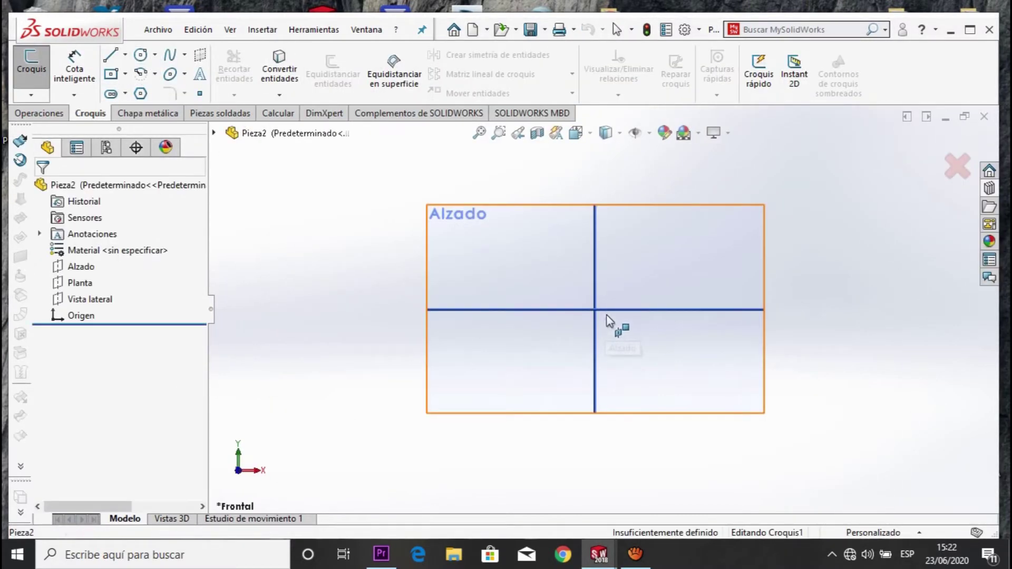
left_click(140, 55)
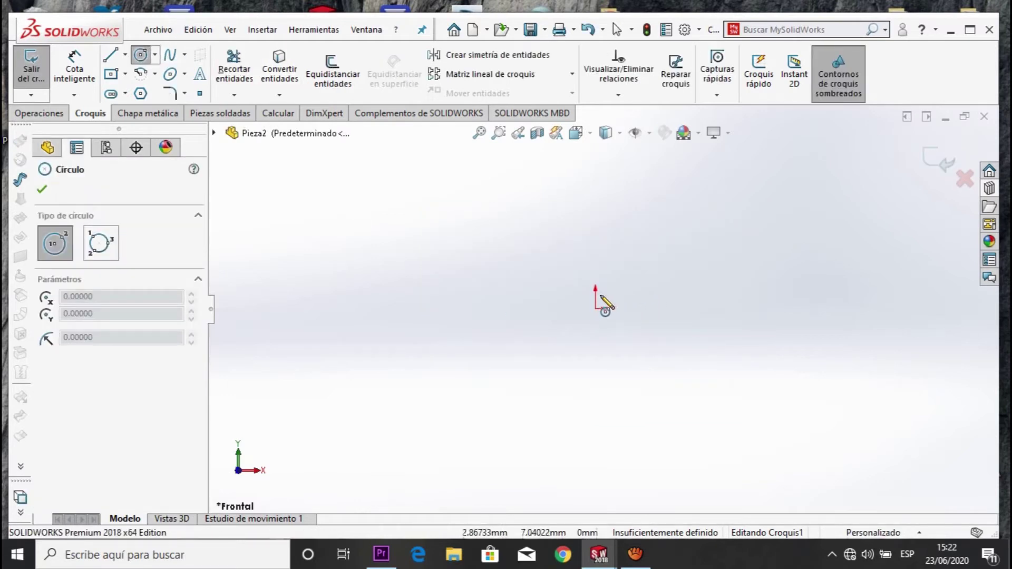
left_click(596, 309)
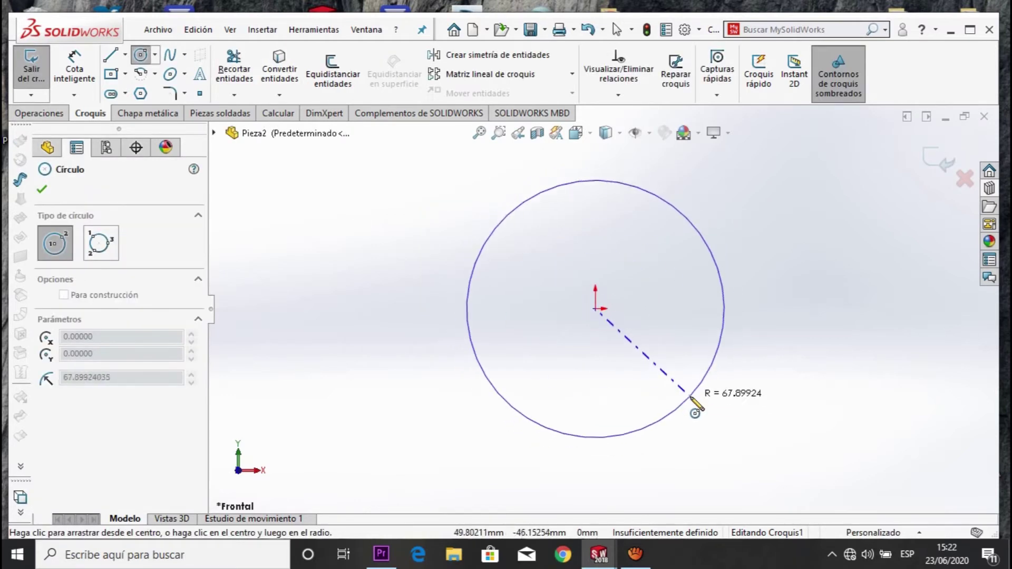
left_click(697, 407)
left_click(74, 74)
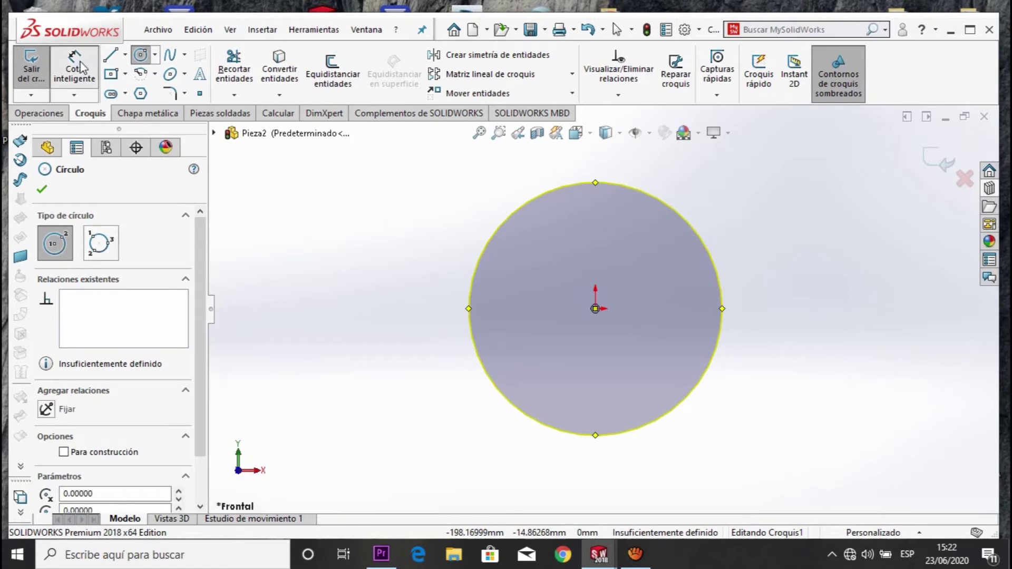
left_click(722, 341)
left_click(816, 349)
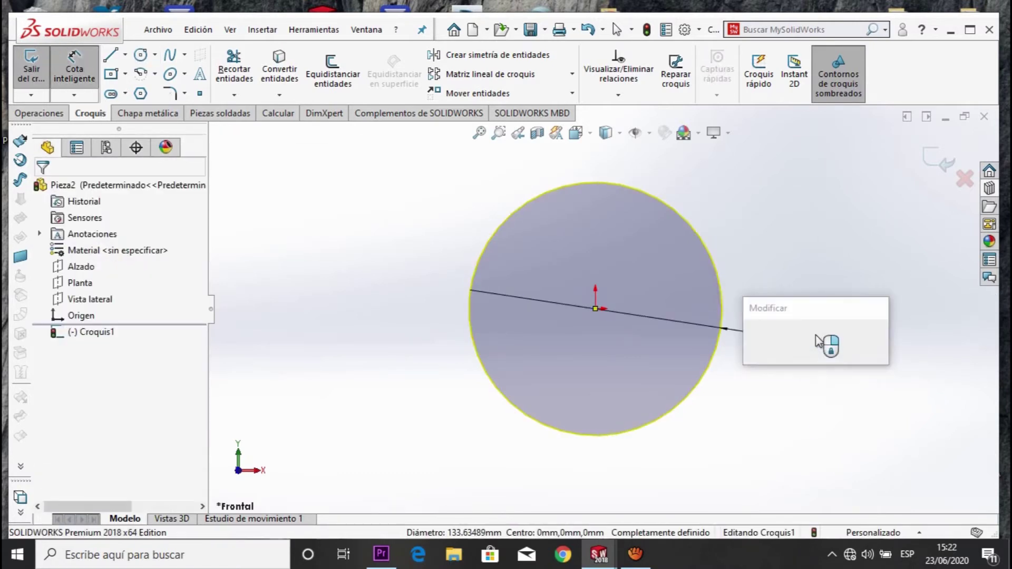
type("40")
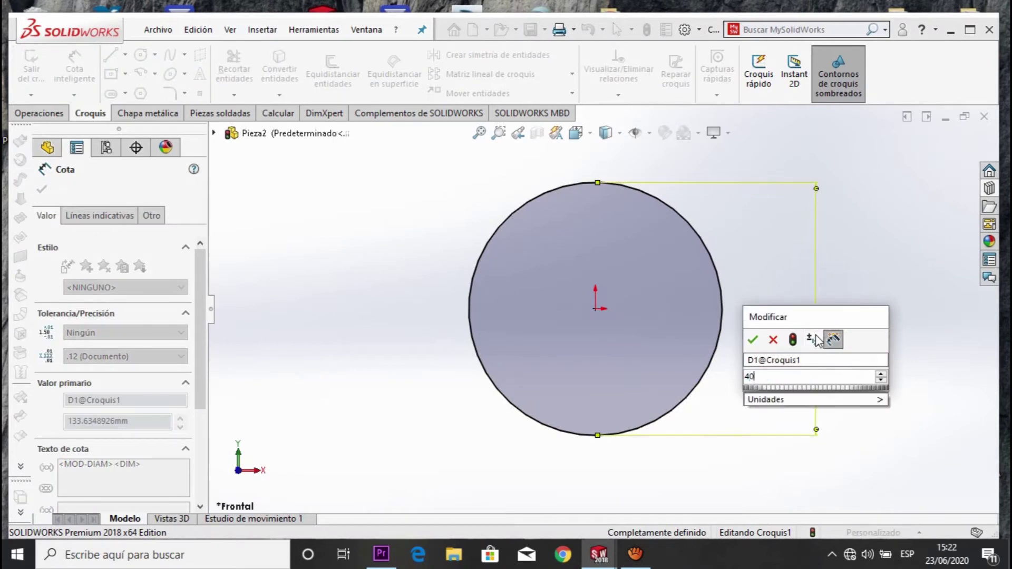
key("Return")
mouse_move(289, 133)
left_click(32, 115)
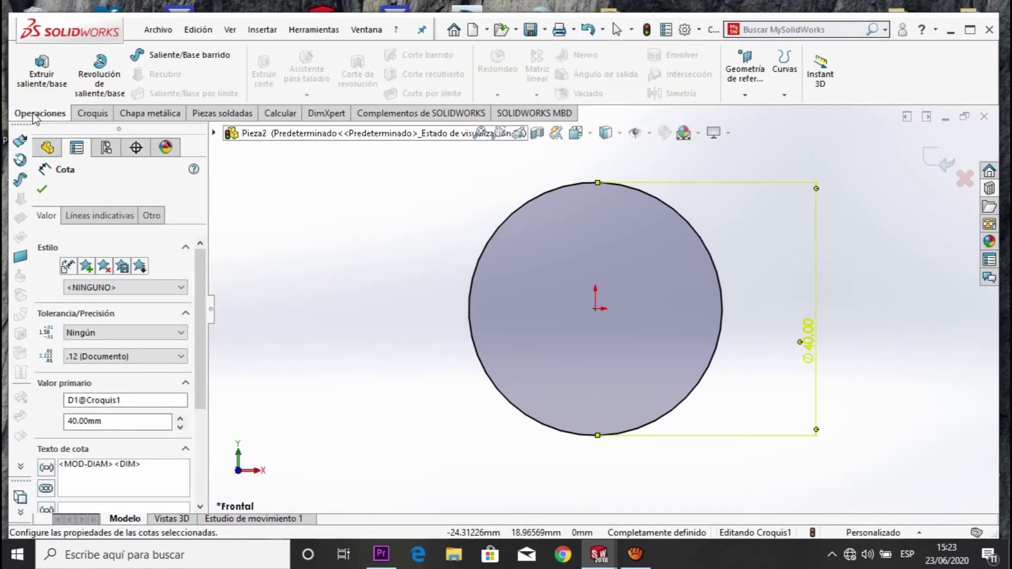
Step: Extrude the Ø40 circle 40 mm into a solid cylinder
left_click(41, 68)
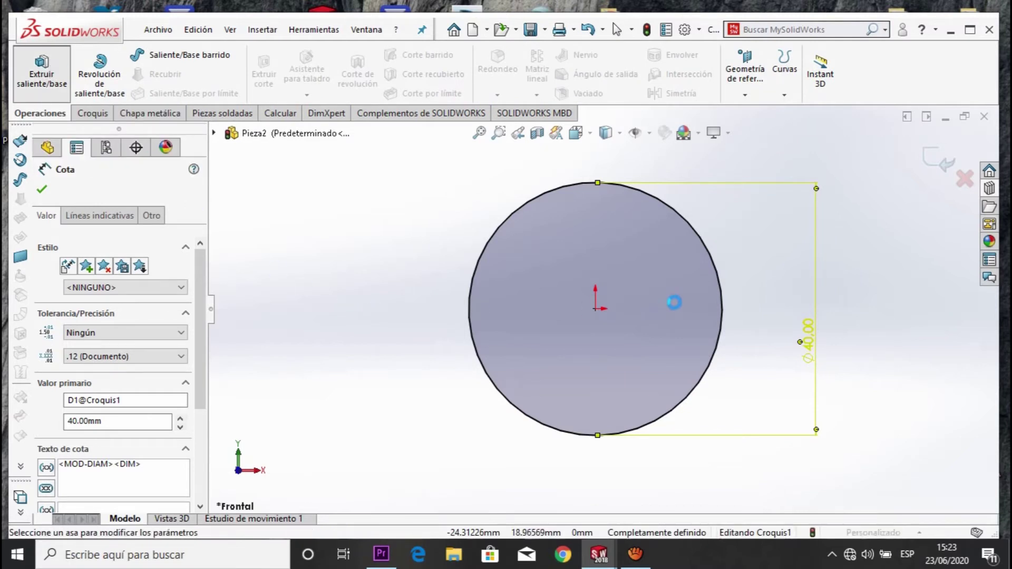
left_click_drag(530, 329, 473, 384)
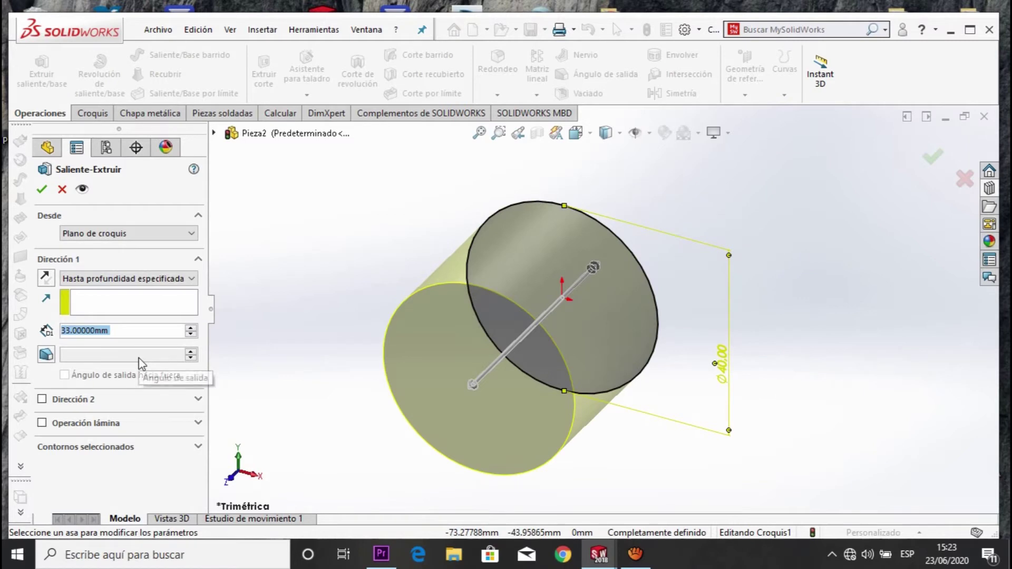
type("40")
key("Return")
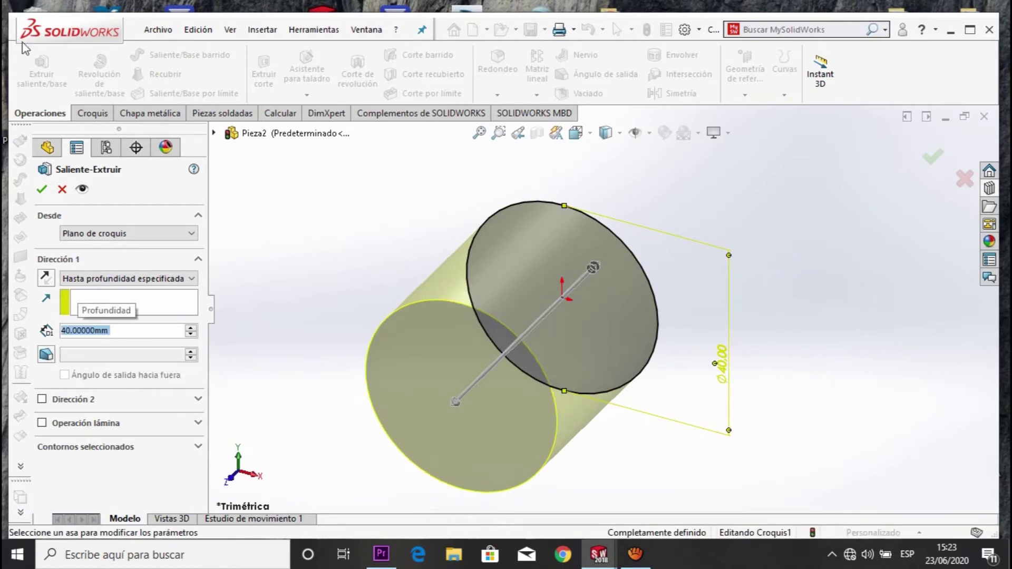
left_click(42, 188)
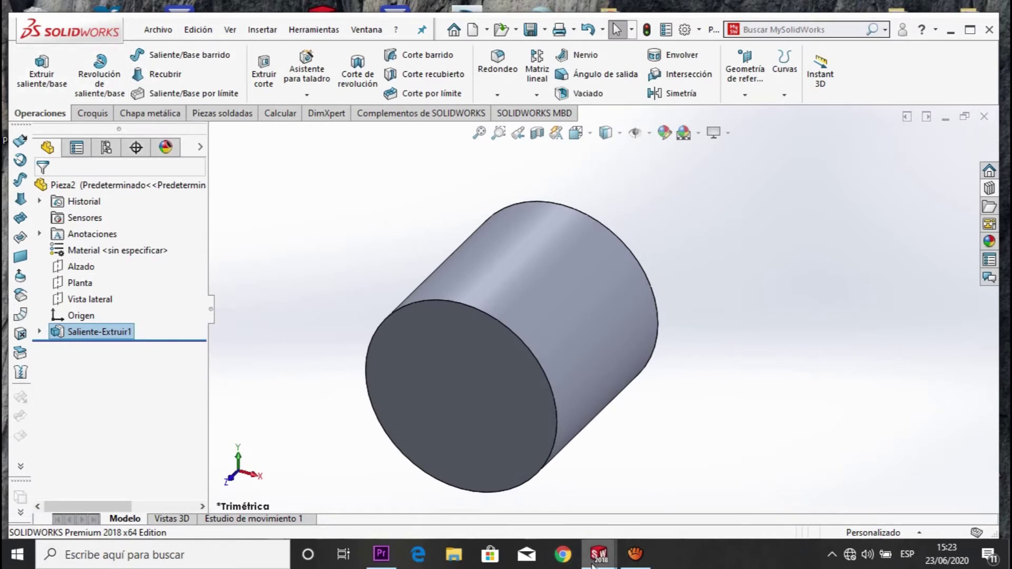
mouse_move(599, 554)
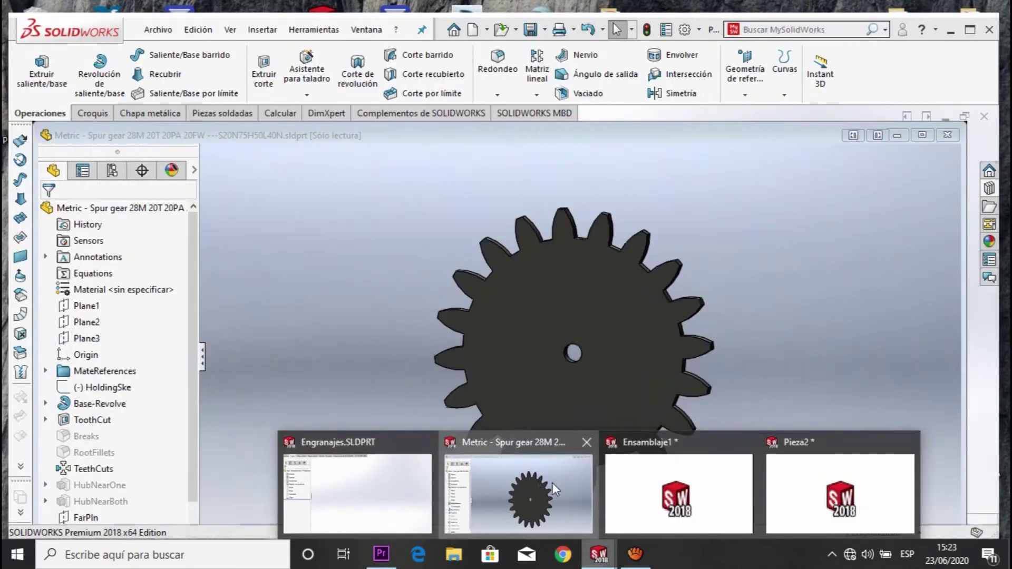
Step: Save the cylinder part as eje.SLDPRT
left_click(676, 488)
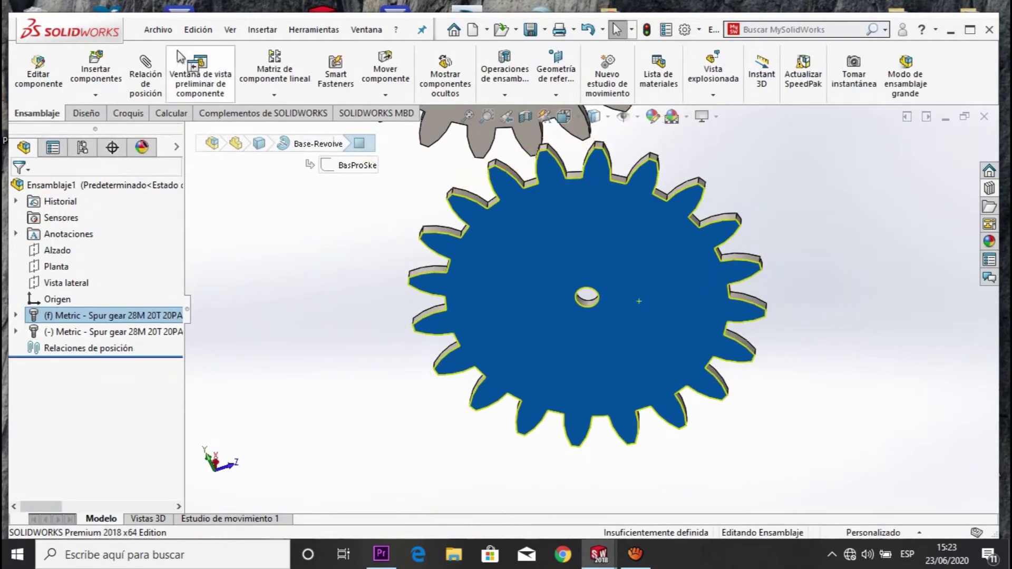
left_click(95, 73)
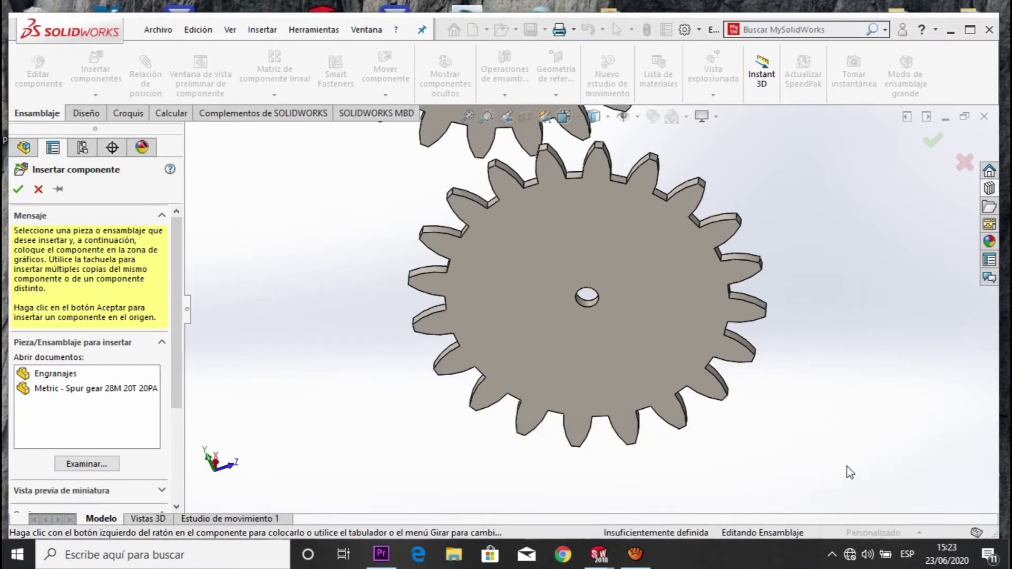
left_click(931, 140)
left_click(943, 119)
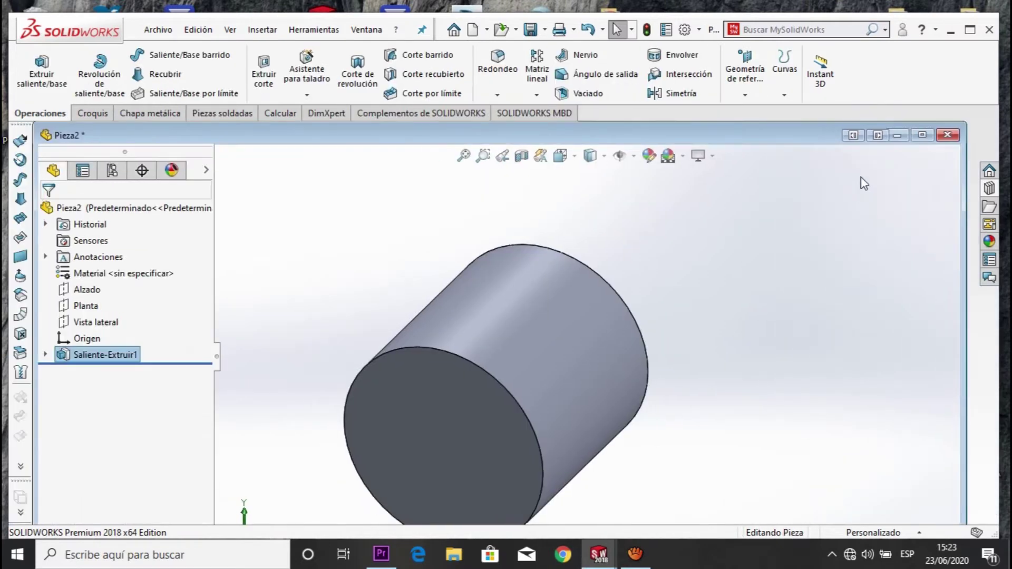
left_click(171, 35)
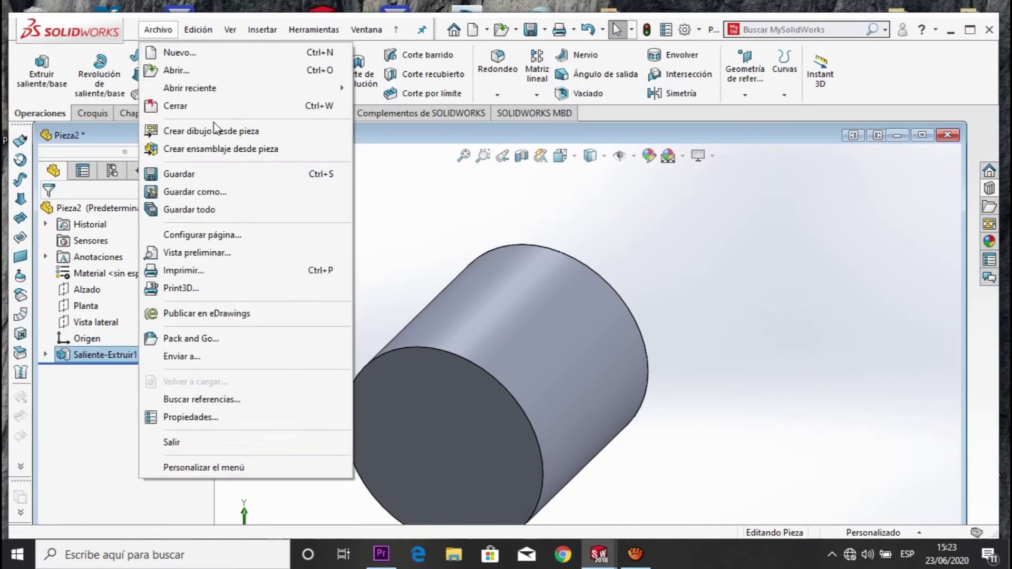
left_click(183, 178)
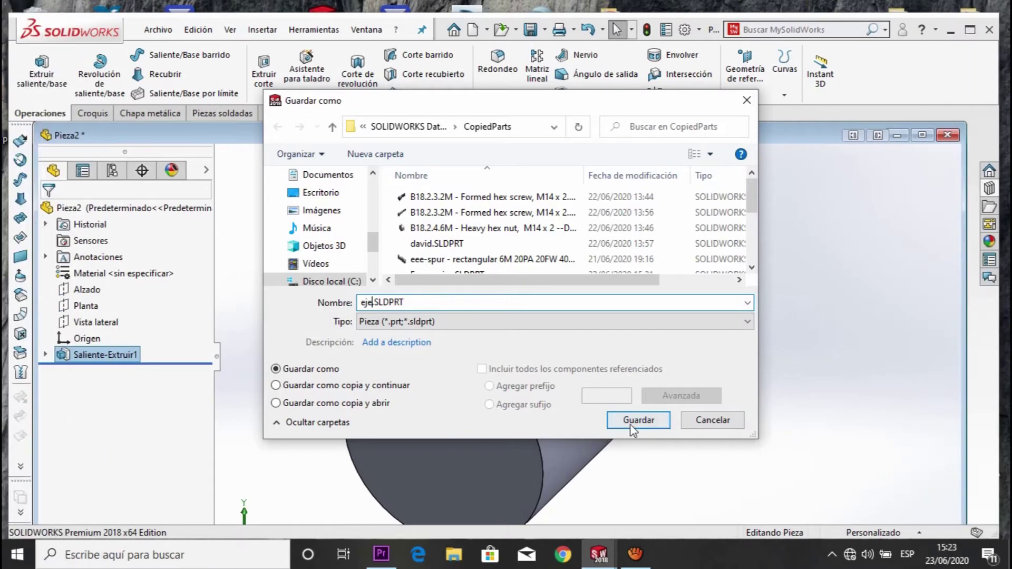
left_click(639, 420)
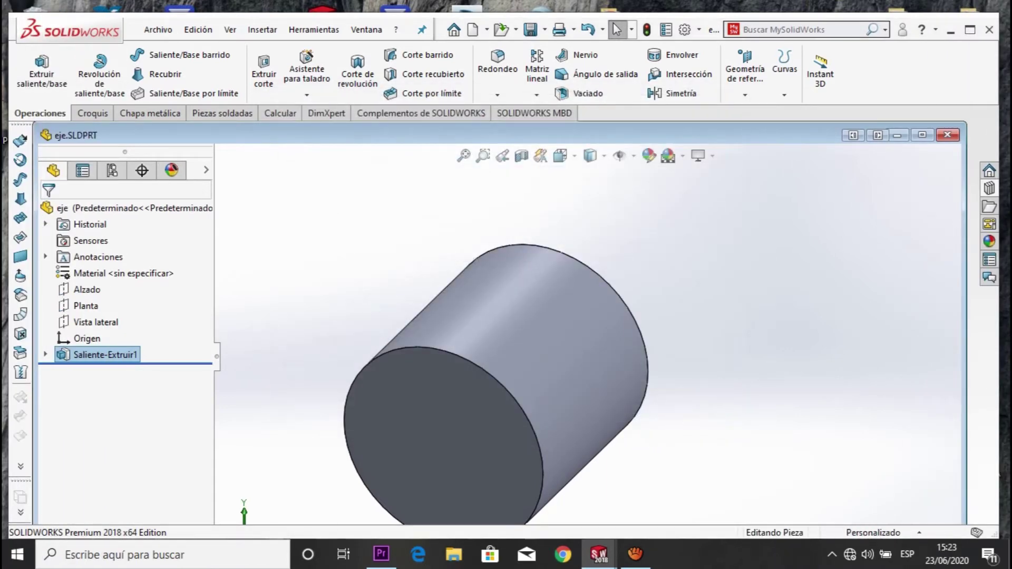
Step: Close the eje and Engranajes windows and bring Ensamblaje1 to the front
left_click(897, 135)
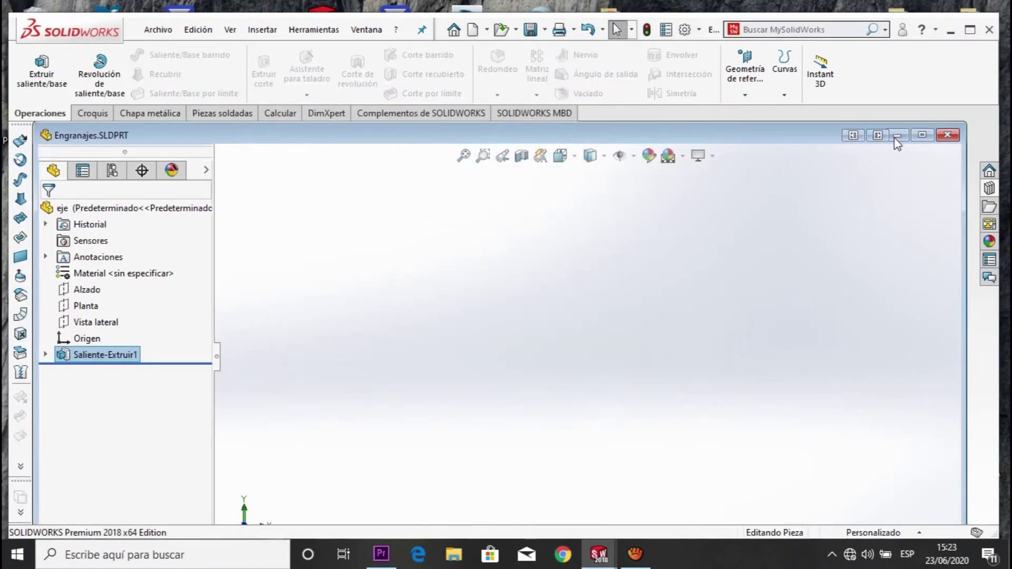
left_click(898, 137)
mouse_move(599, 555)
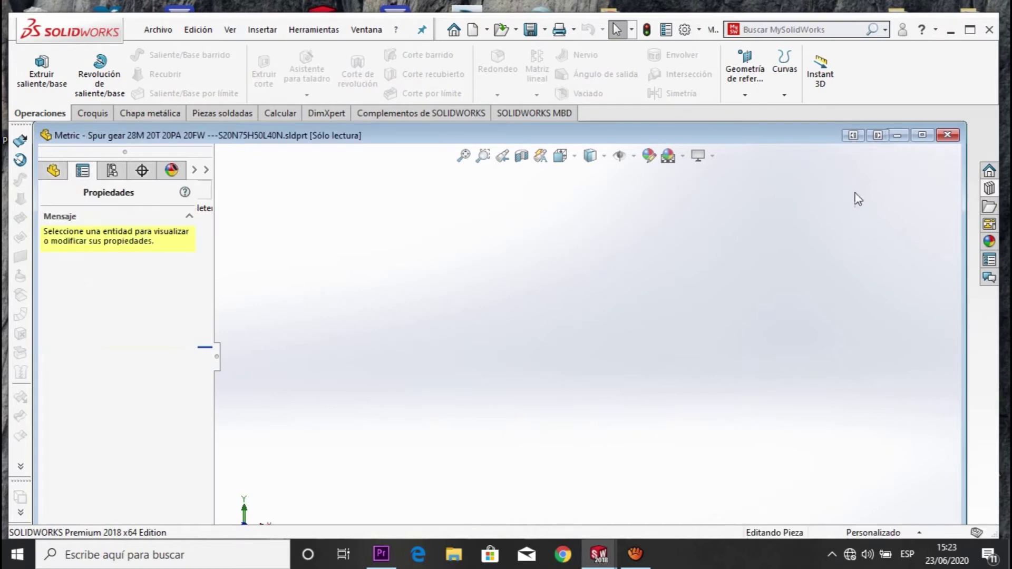
left_click(688, 488)
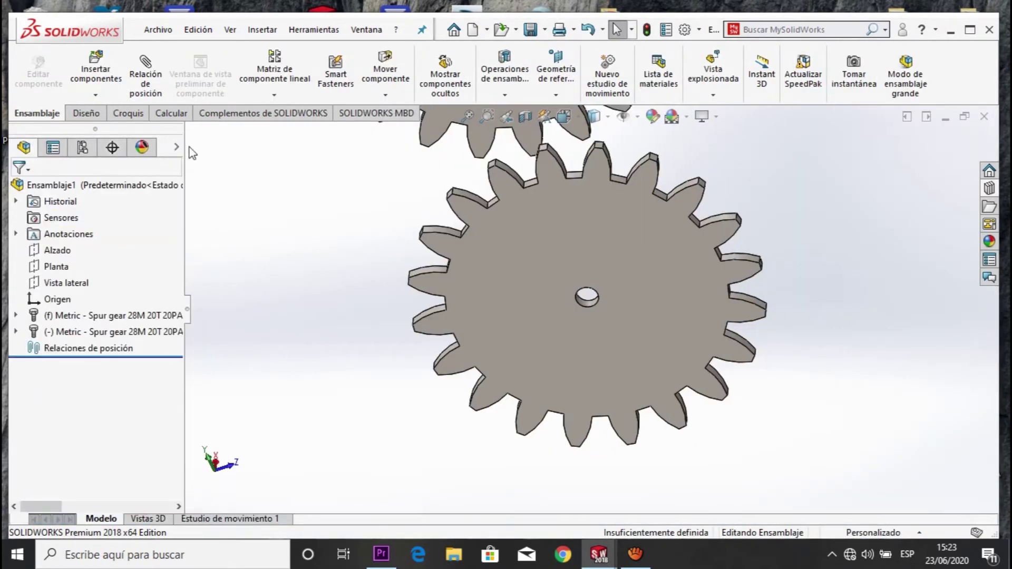
Step: Insert the eje shaft from the open documents as eje<1>, placed left of the gear
left_click(107, 89)
left_click(49, 393)
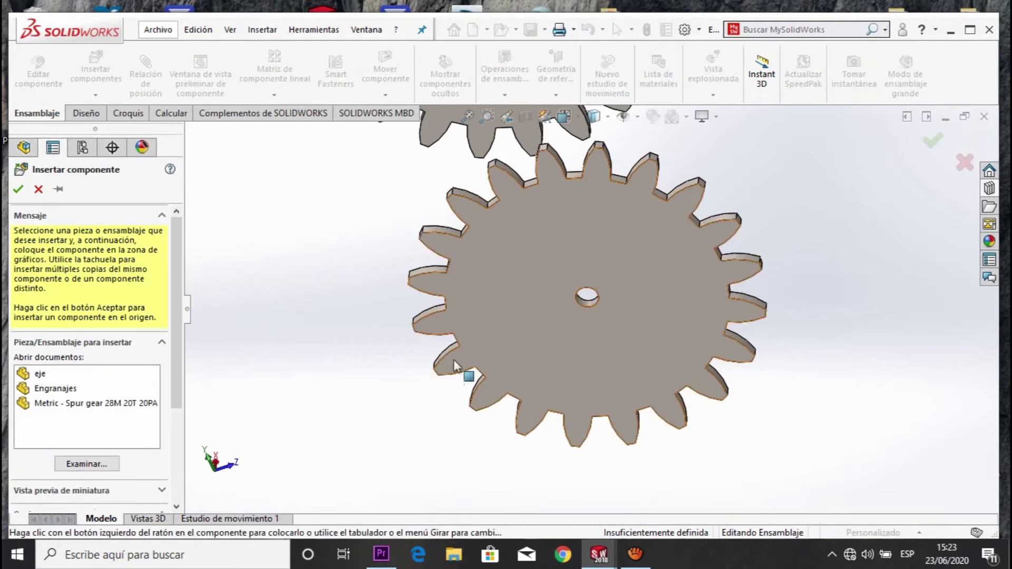
left_click(40, 374)
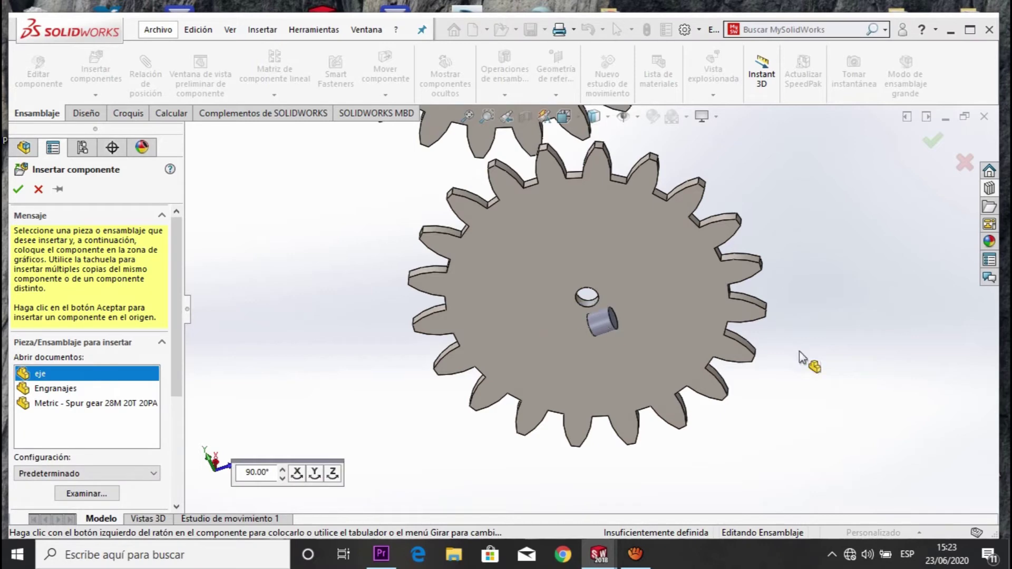
left_click(387, 388)
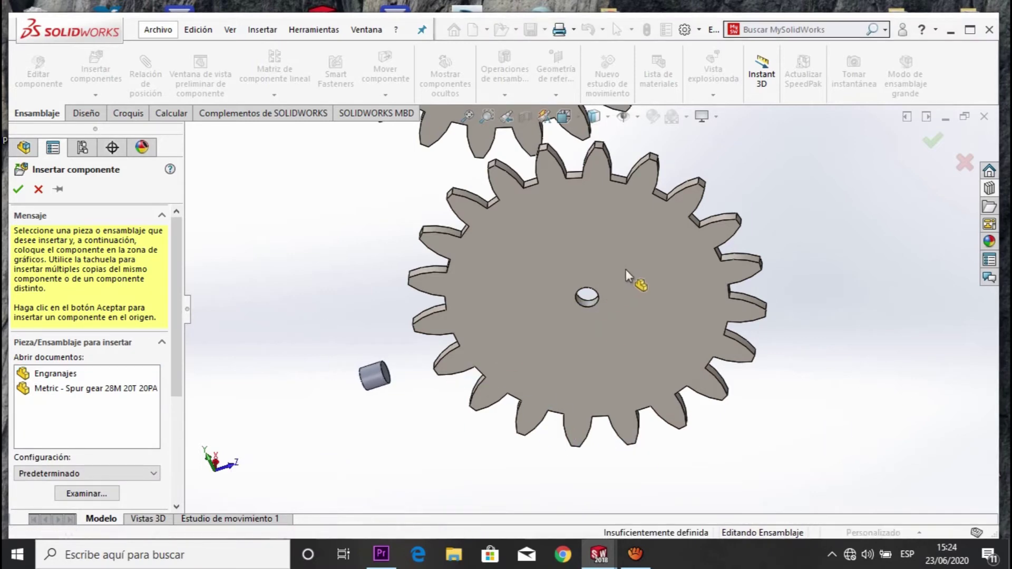
scroll(391, 390, "down", 3)
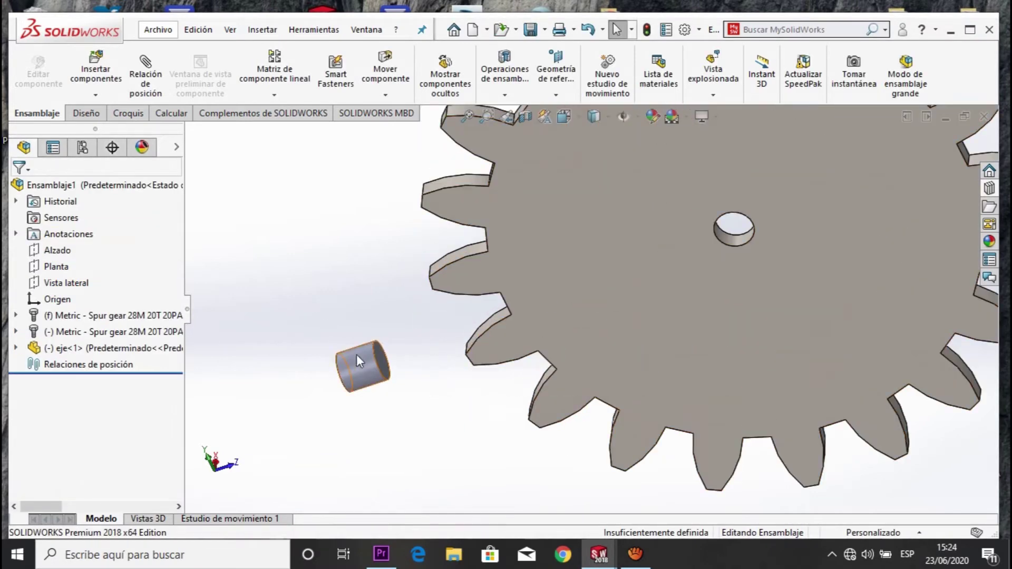
left_click(164, 74)
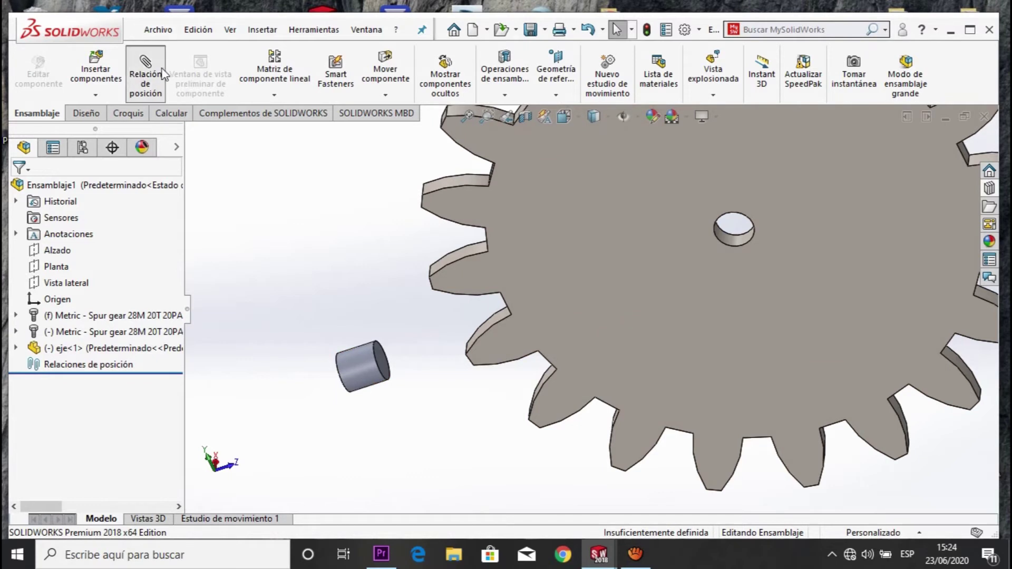
Step: Mate the eje shaft's end edge concentric with the lower gear's bore edge
left_click(382, 370)
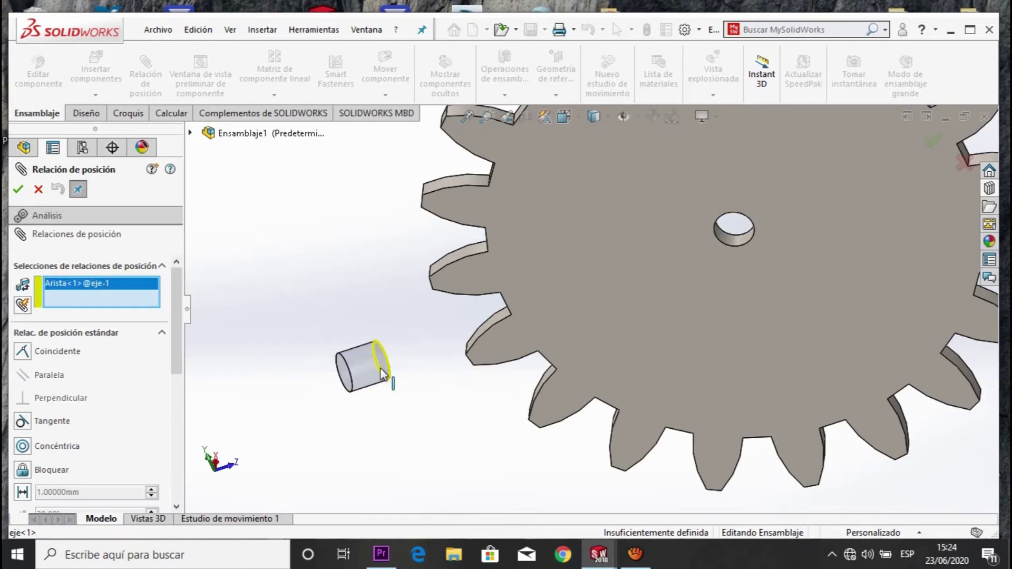
left_click(743, 253)
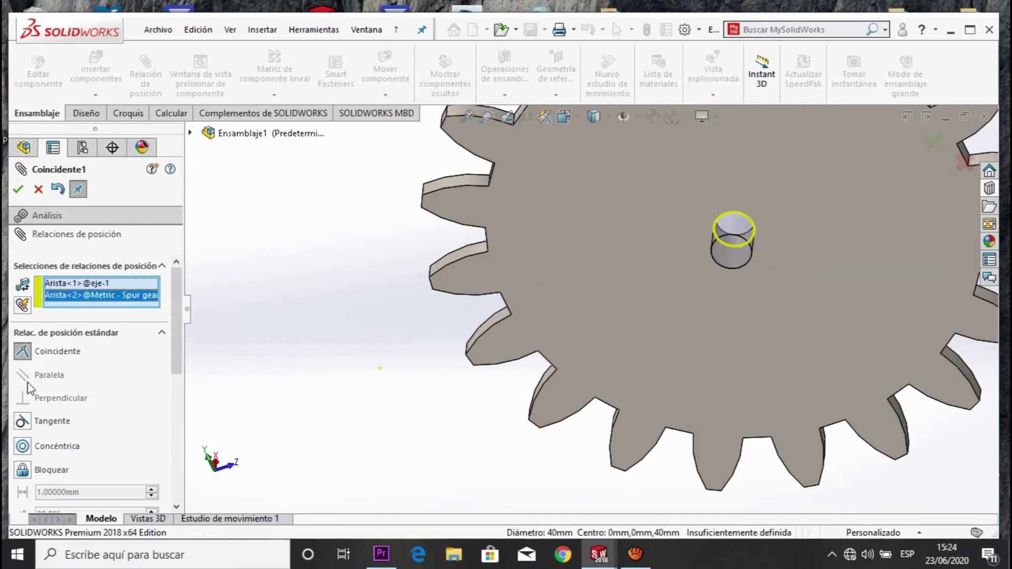
left_click_drag(178, 321, 175, 349)
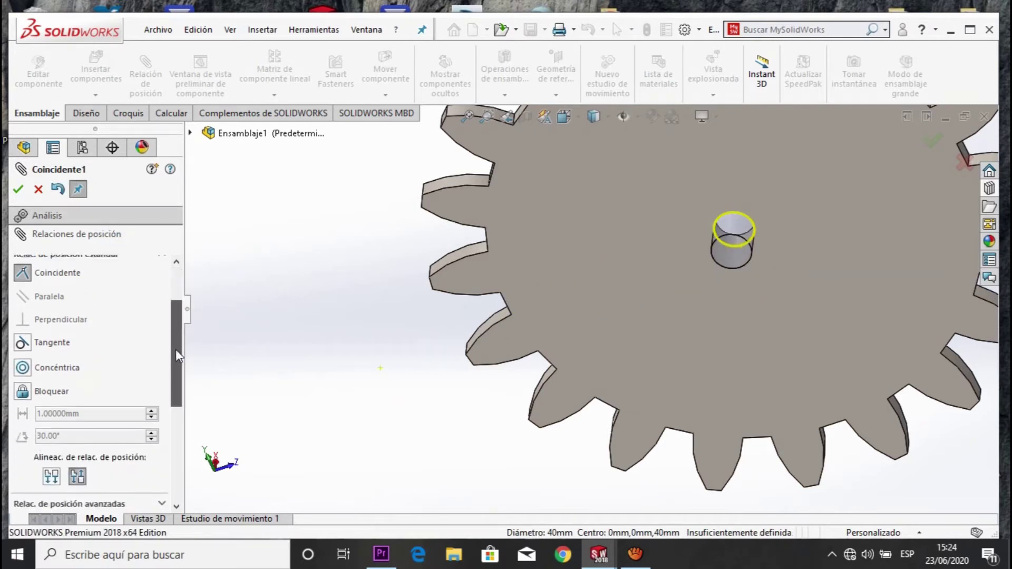
left_click(31, 372)
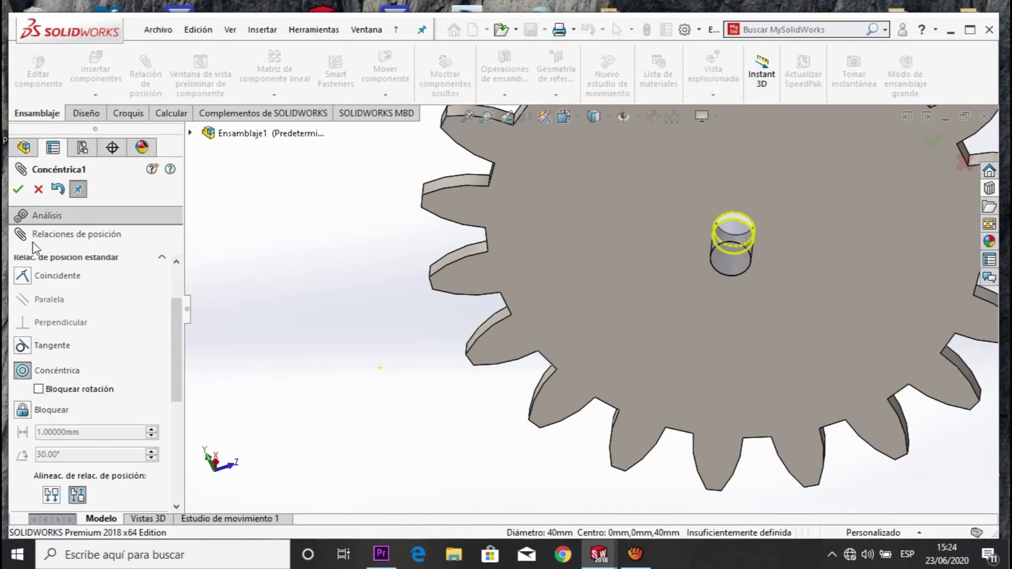
left_click(18, 191)
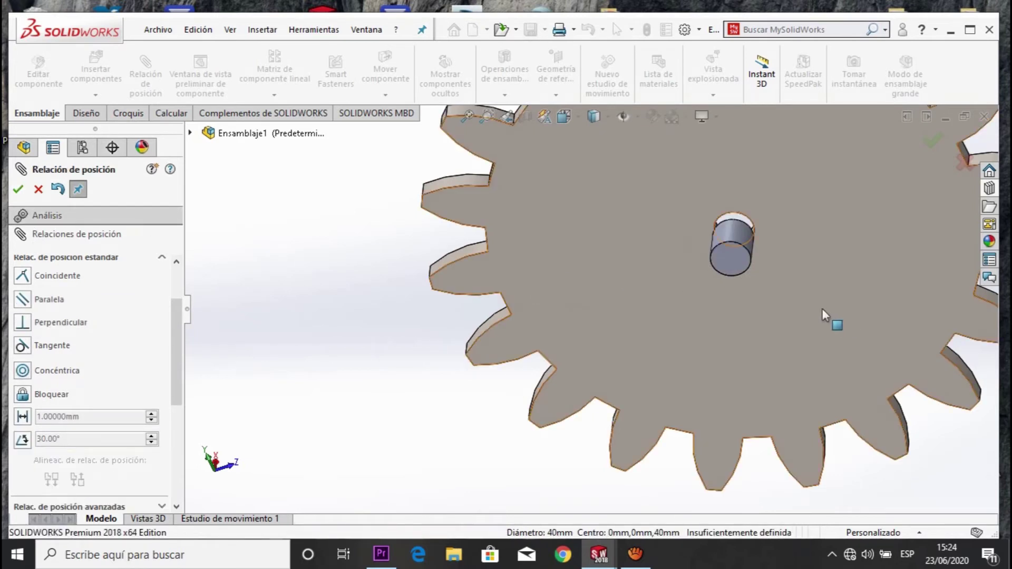
scroll(764, 343, "up", 5)
right_click(677, 254)
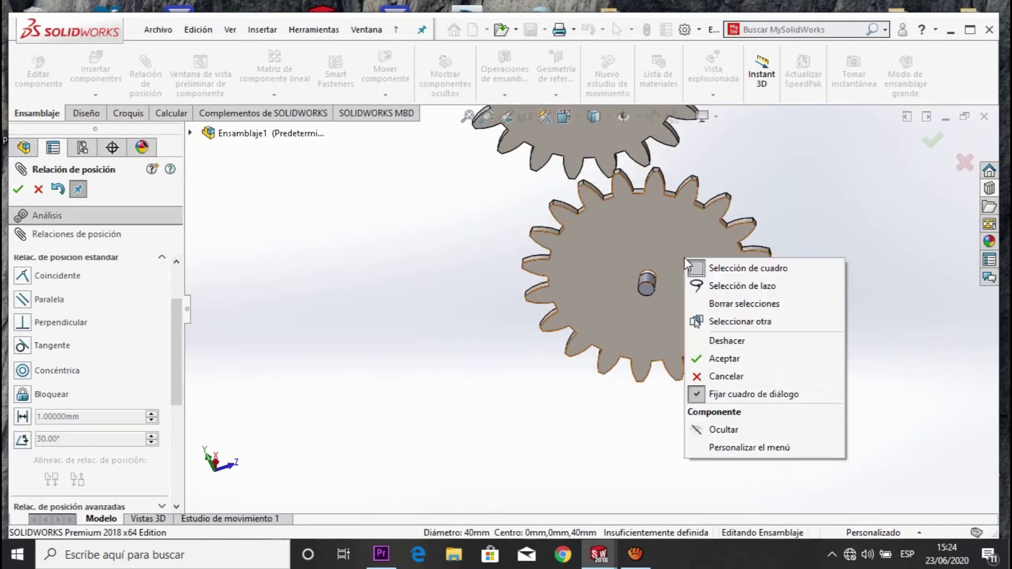
left_click(922, 201)
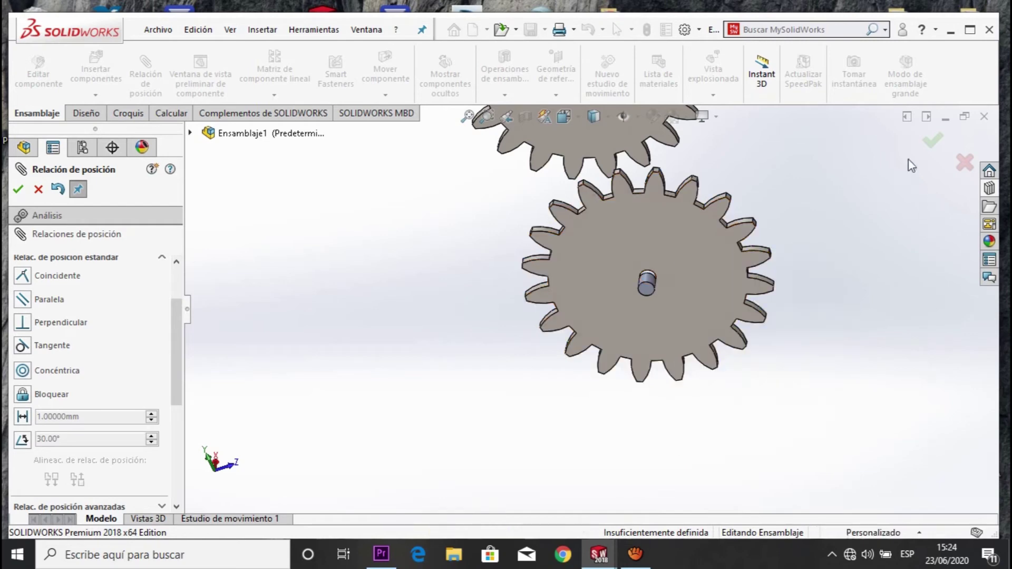
left_click(942, 142)
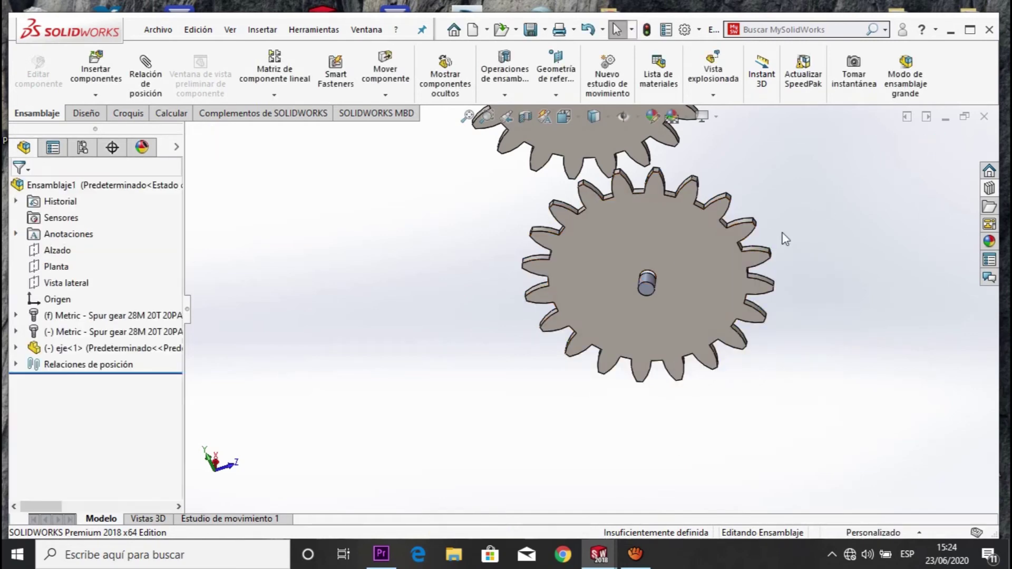
right_click(619, 243)
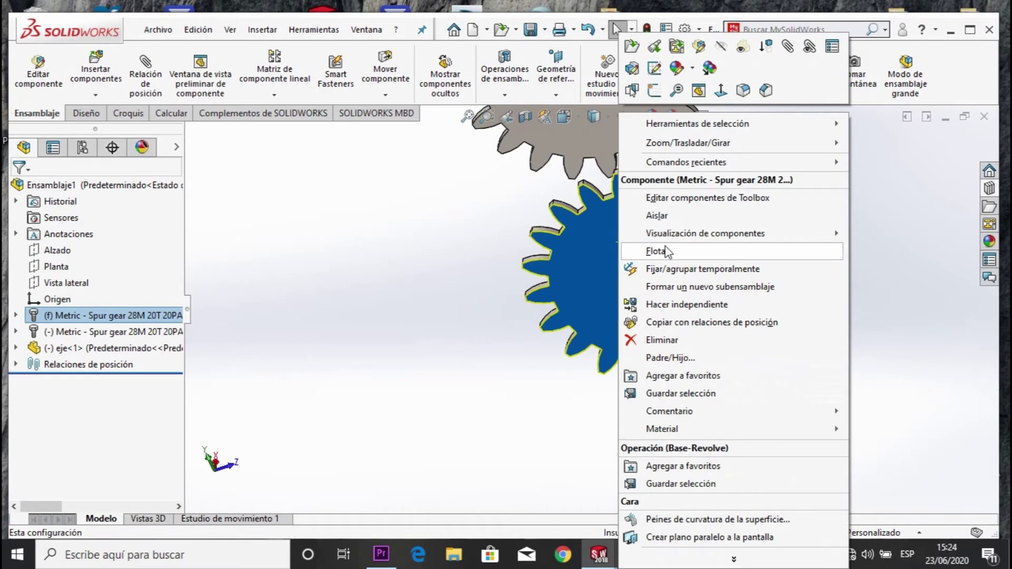
Step: Set the lower gear to float and drag it to confirm it moves
left_click(602, 250)
right_click(602, 249)
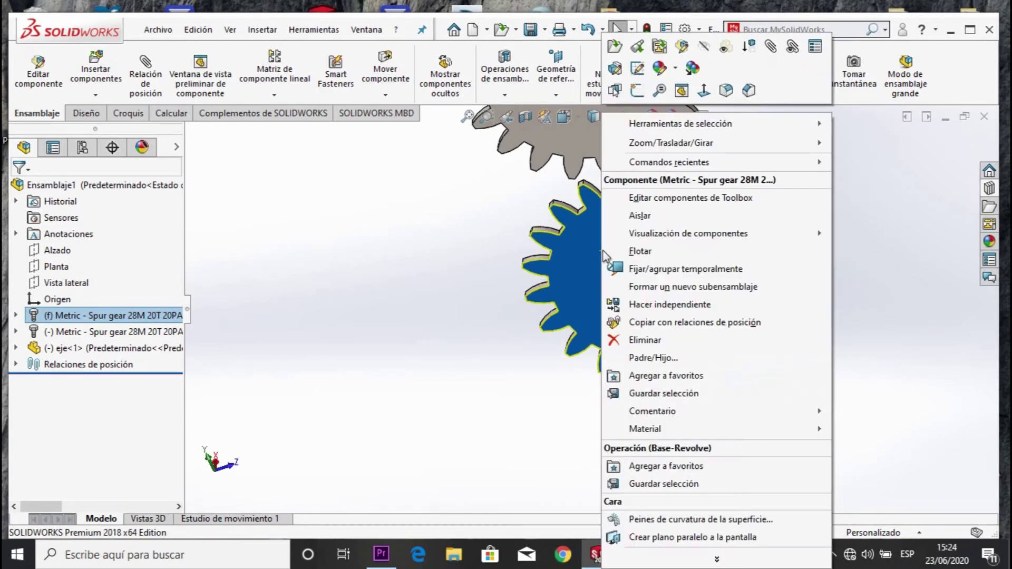
left_click(638, 251)
mouse_move(688, 249)
left_mouse_down()
mouse_move(706, 293)
mouse_move(692, 296)
left_mouse_up()
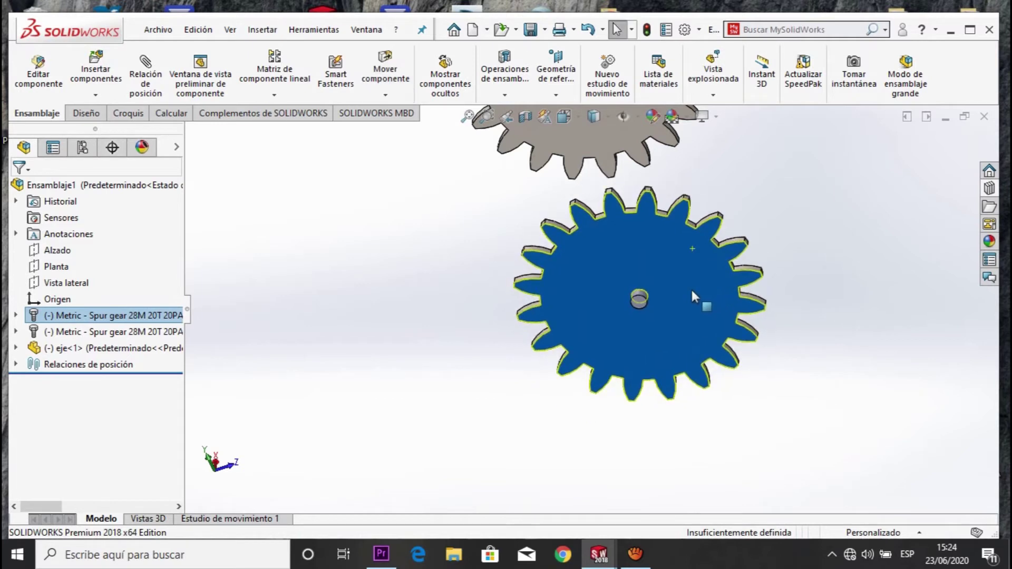
Step: Fix the eje<1> shaft in place and drag the floating gear lower
right_click(637, 302)
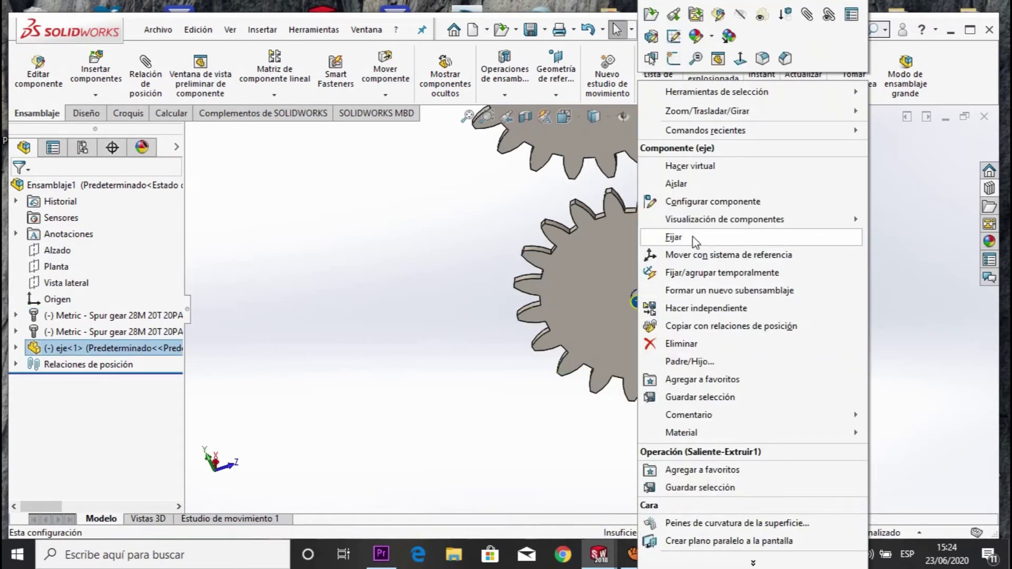
left_click(694, 237)
mouse_move(695, 246)
left_mouse_down()
mouse_move(713, 327)
mouse_move(706, 291)
mouse_move(603, 245)
mouse_move(652, 326)
mouse_move(490, 347)
mouse_move(682, 365)
mouse_move(649, 286)
mouse_move(457, 352)
mouse_move(719, 399)
mouse_move(677, 339)
mouse_move(416, 329)
mouse_move(560, 244)
mouse_move(598, 245)
mouse_move(576, 451)
mouse_move(606, 418)
mouse_move(613, 363)
left_mouse_up()
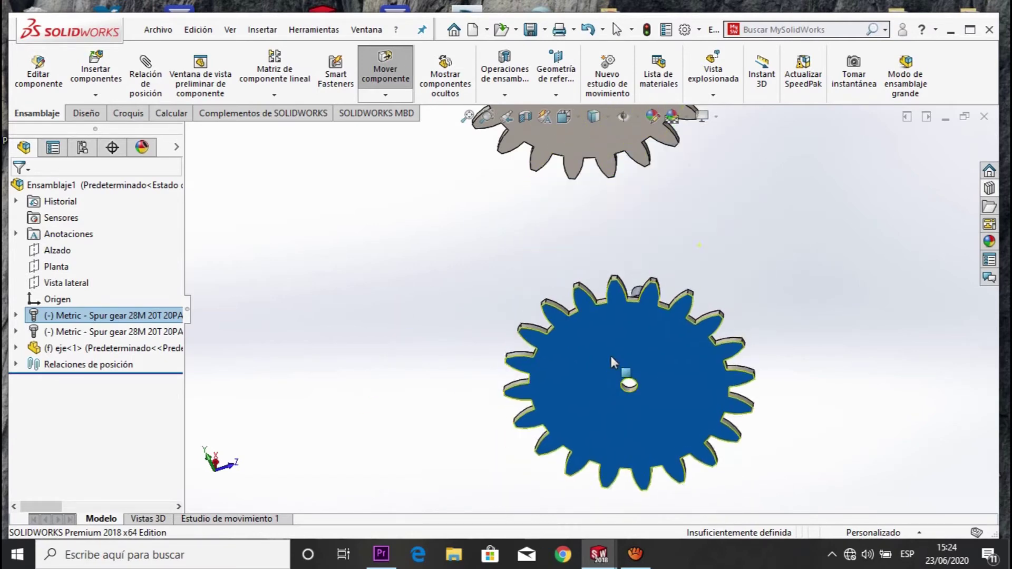
scroll(616, 363, "down", 5)
key("Escape")
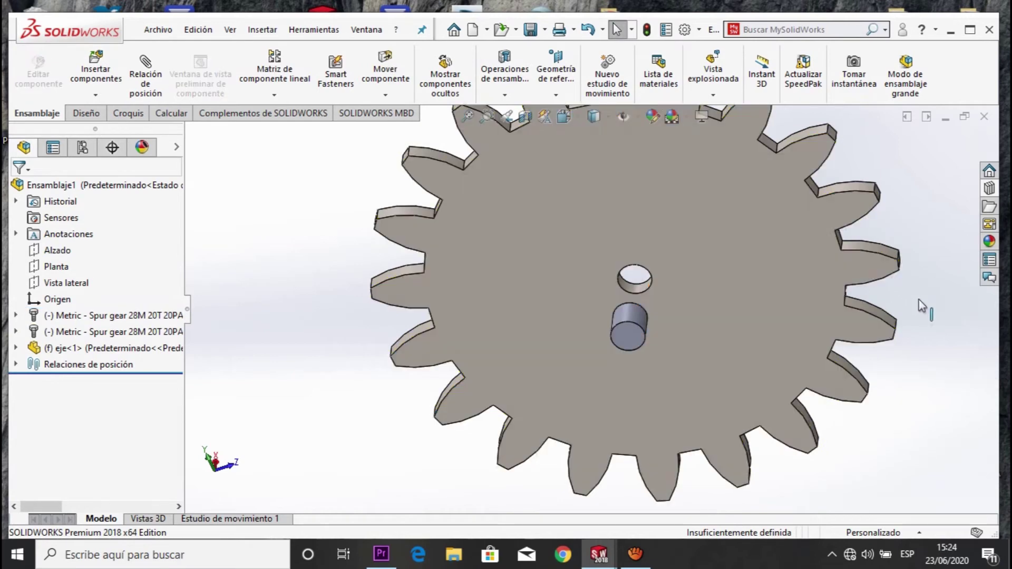
Step: Add Coincidente2 between the lower gear's face and eje<1>'s end face, then spin-test the gear
scroll(727, 345, "up", 3)
scroll(609, 301, "down", 2)
scroll(609, 301, "down", 2)
left_click(649, 224)
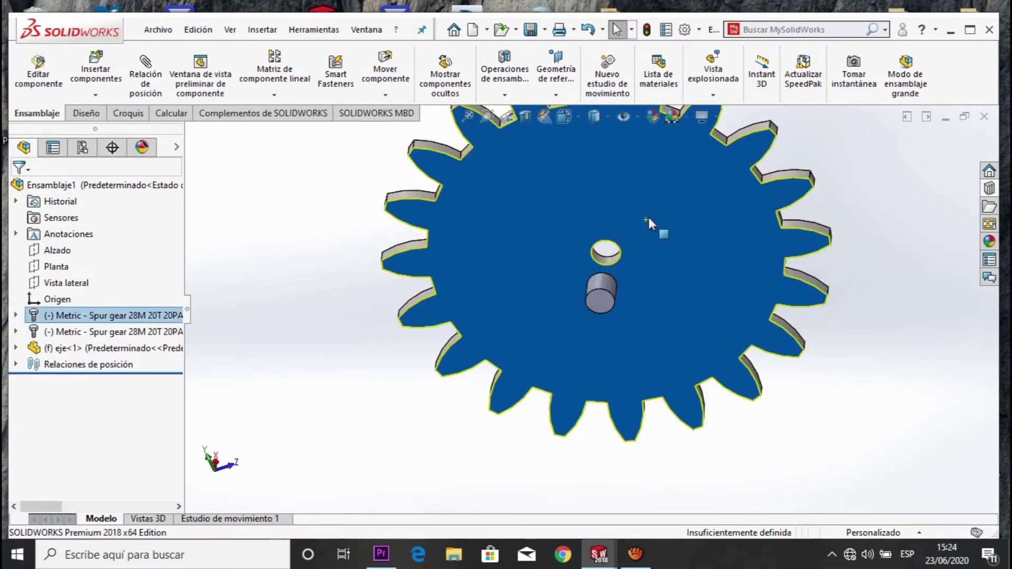
left_click(149, 79)
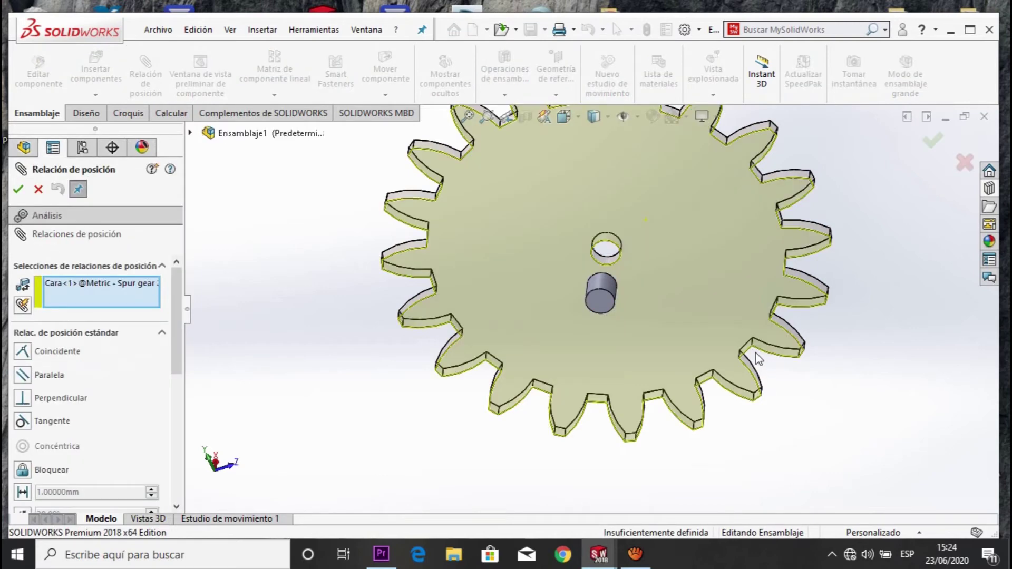
left_click(602, 304)
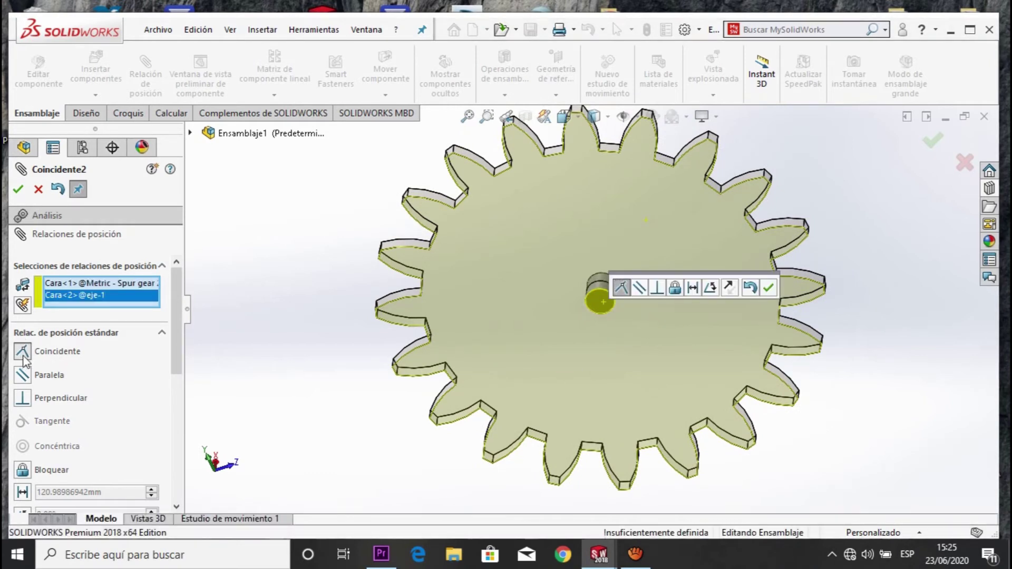
left_click(18, 189)
mouse_move(718, 402)
left_mouse_down()
mouse_move(276, 294)
mouse_move(606, 462)
mouse_move(559, 163)
mouse_move(563, 325)
left_mouse_up()
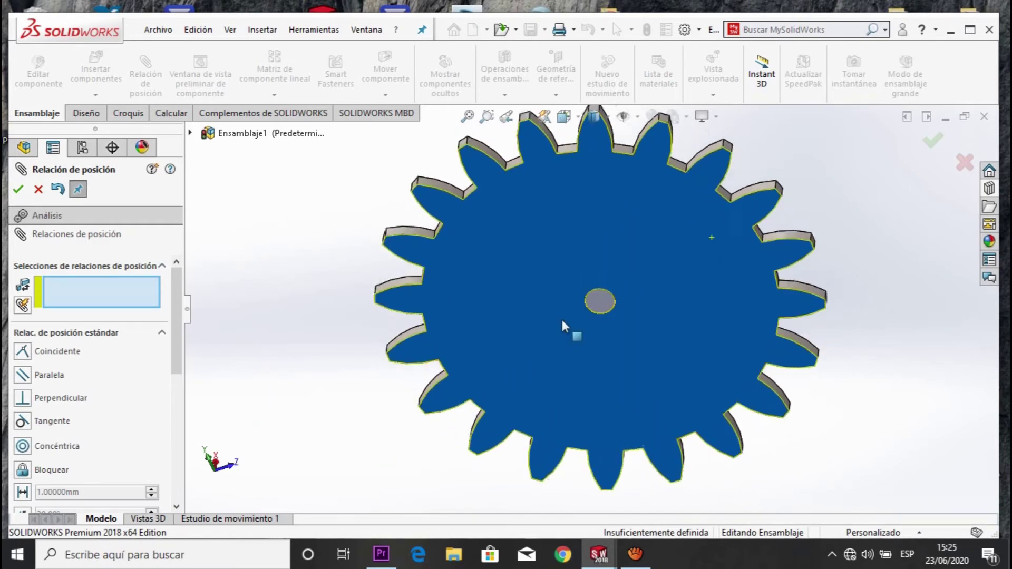
scroll(562, 325, "up", 5)
Step: Add Coincidente3 between a face of the lower gear and a face of the upper gear
mouse_move(654, 387)
middle_mouse_down()
mouse_move(553, 323)
mouse_move(536, 429)
mouse_move(650, 467)
mouse_move(663, 498)
middle_mouse_up()
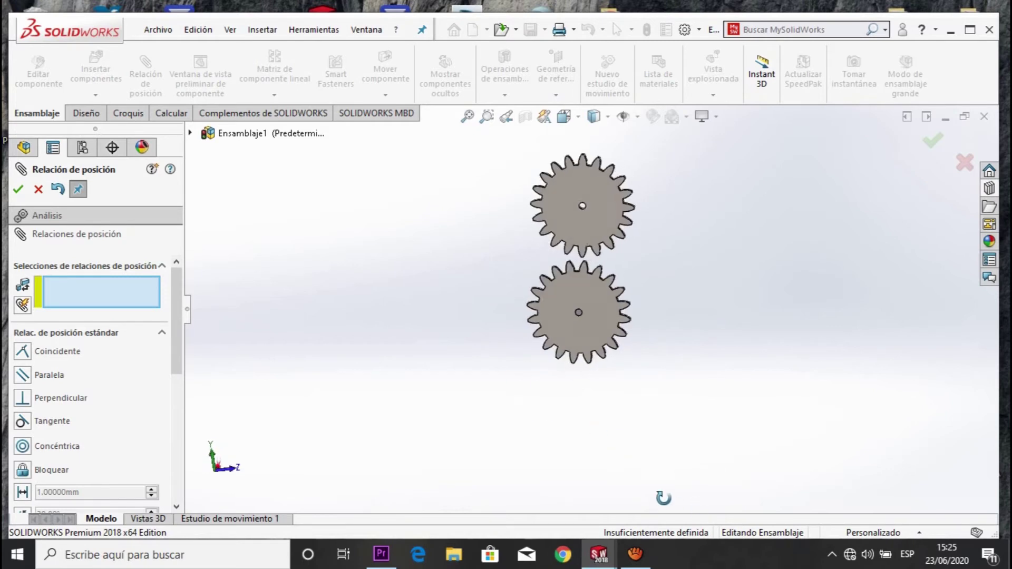
scroll(611, 295, "down", 3)
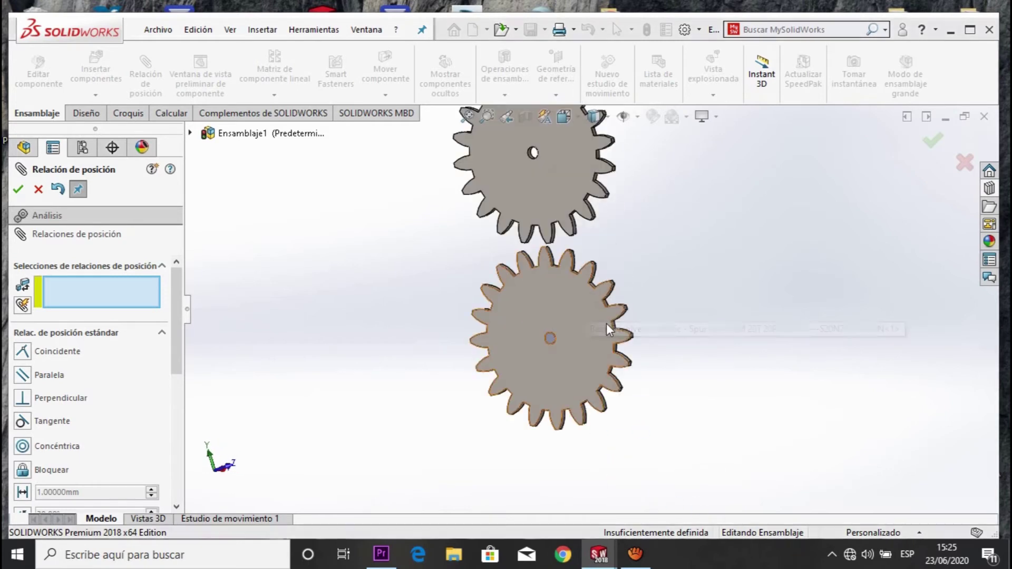
middle_click_drag(625, 384, 638, 379)
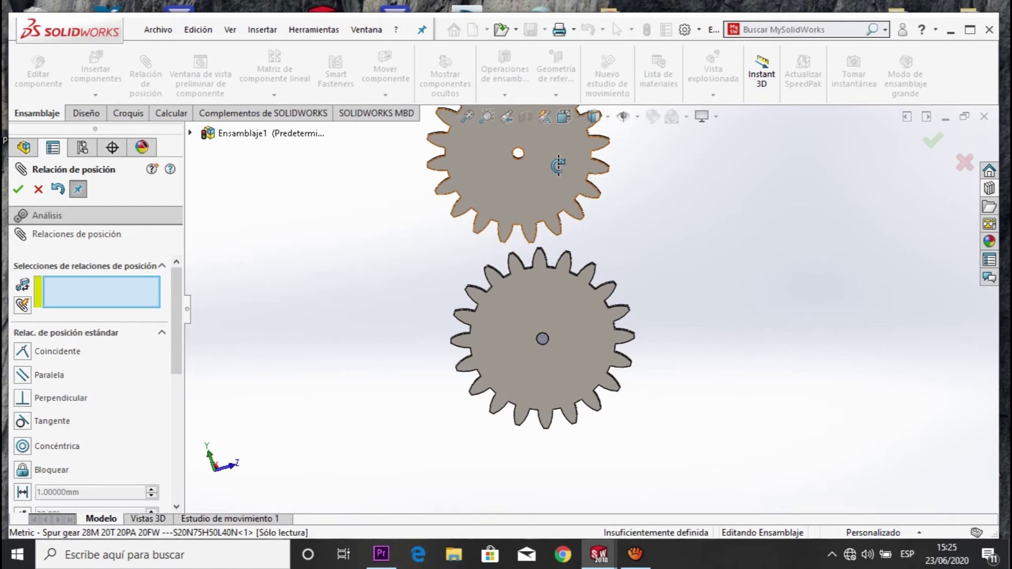
left_click_drag(558, 165, 538, 156)
mouse_move(537, 155)
middle_mouse_down()
mouse_move(591, 346)
mouse_move(544, 336)
middle_mouse_up()
left_click(583, 293)
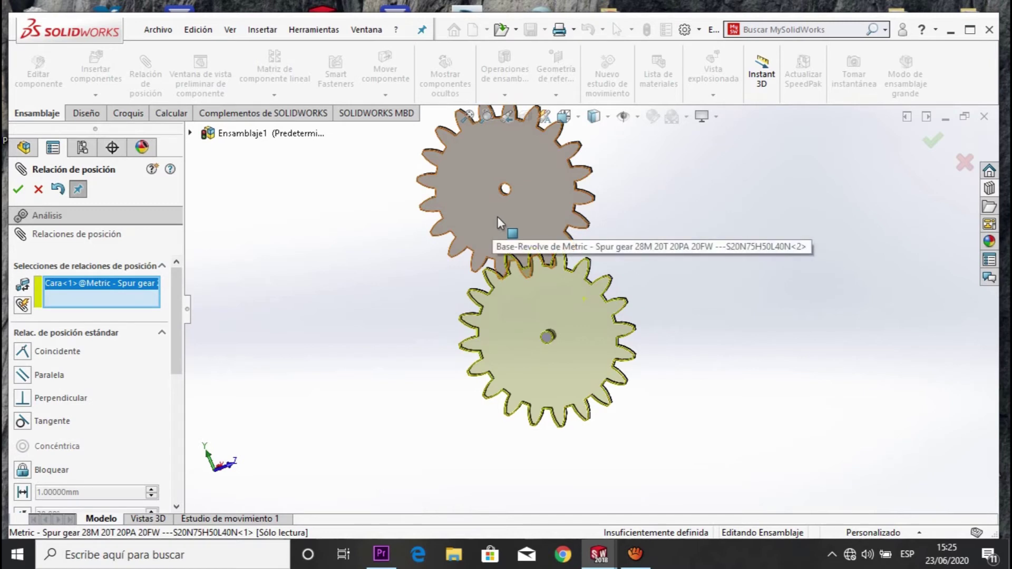
left_click(523, 209)
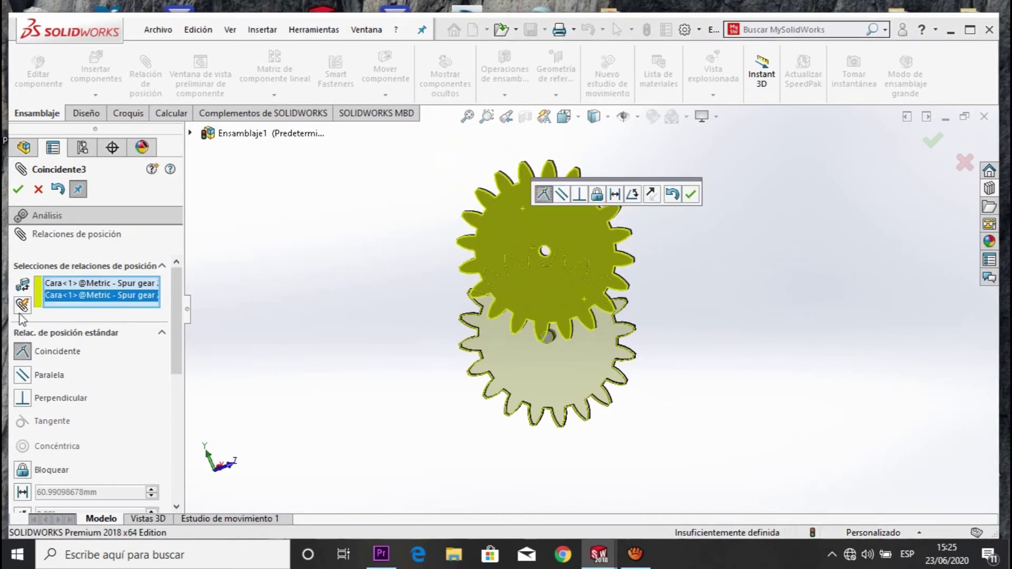
left_click(17, 189)
mouse_move(960, 443)
middle_mouse_down()
mouse_move(865, 482)
mouse_move(808, 486)
mouse_move(770, 521)
mouse_move(770, 487)
mouse_move(822, 429)
mouse_move(764, 448)
mouse_move(789, 456)
middle_mouse_up()
Step: Orient the view to face the gears and drag the second gear sideways to clear the first
key("ctrl+7")
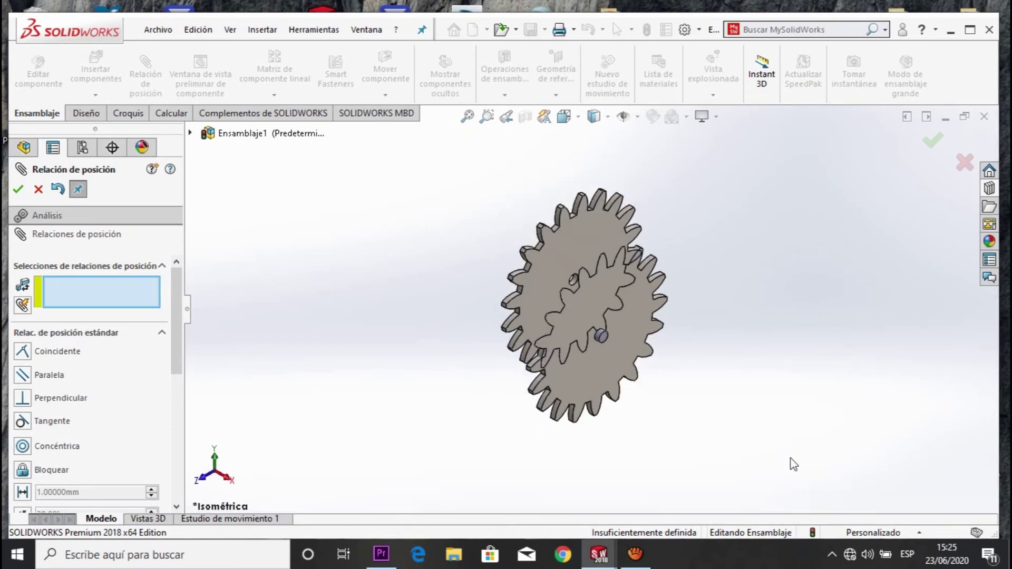
key("ctrl+6")
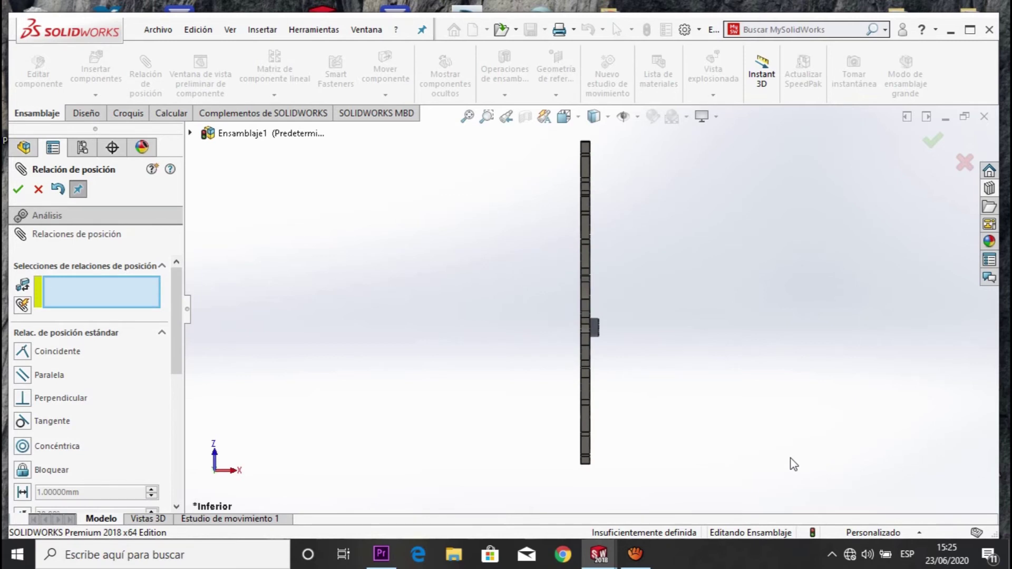
key("shift+Right")
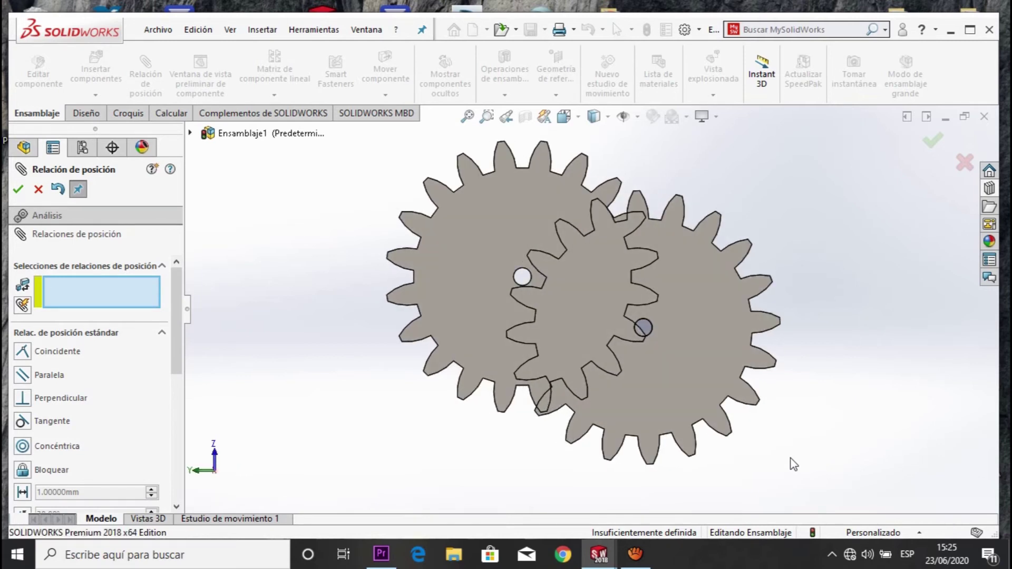
key("shift+Right")
key("shift+Right")
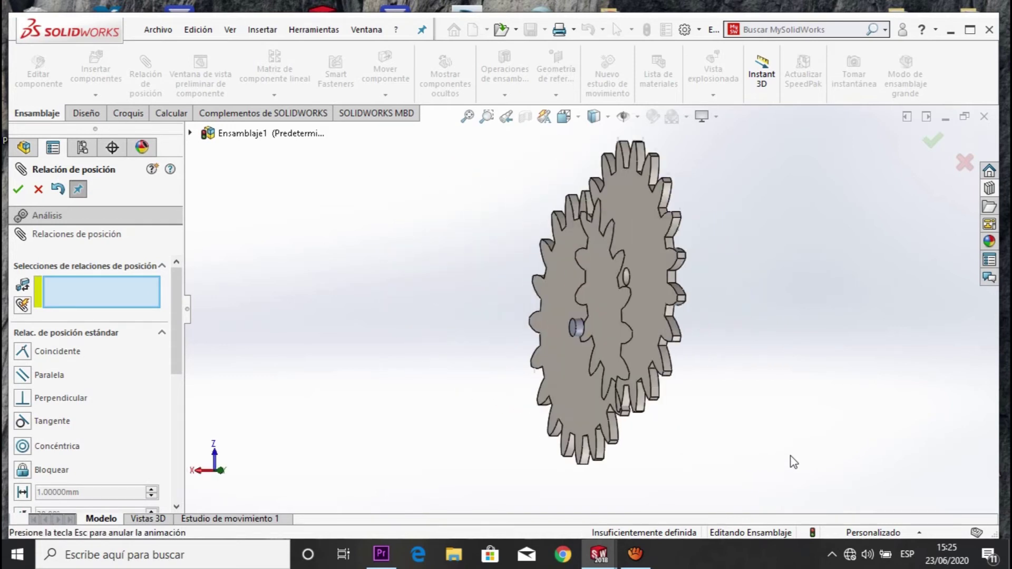
left_click_drag(742, 228, 879, 241)
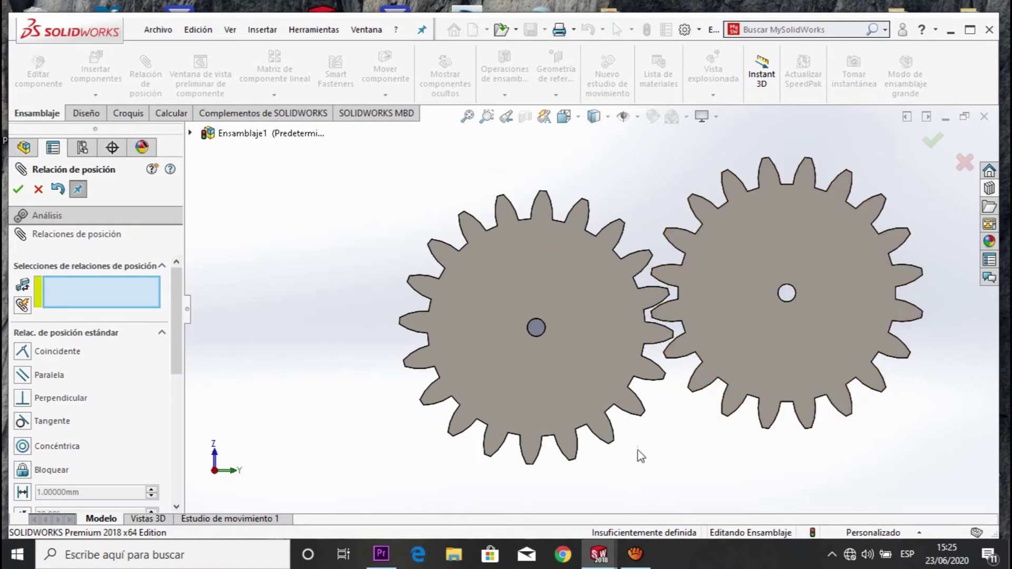
mouse_move(639, 433)
middle_mouse_down()
mouse_move(552, 330)
mouse_move(463, 294)
mouse_move(471, 279)
mouse_move(517, 321)
mouse_move(575, 348)
mouse_move(548, 378)
mouse_move(490, 368)
middle_mouse_up()
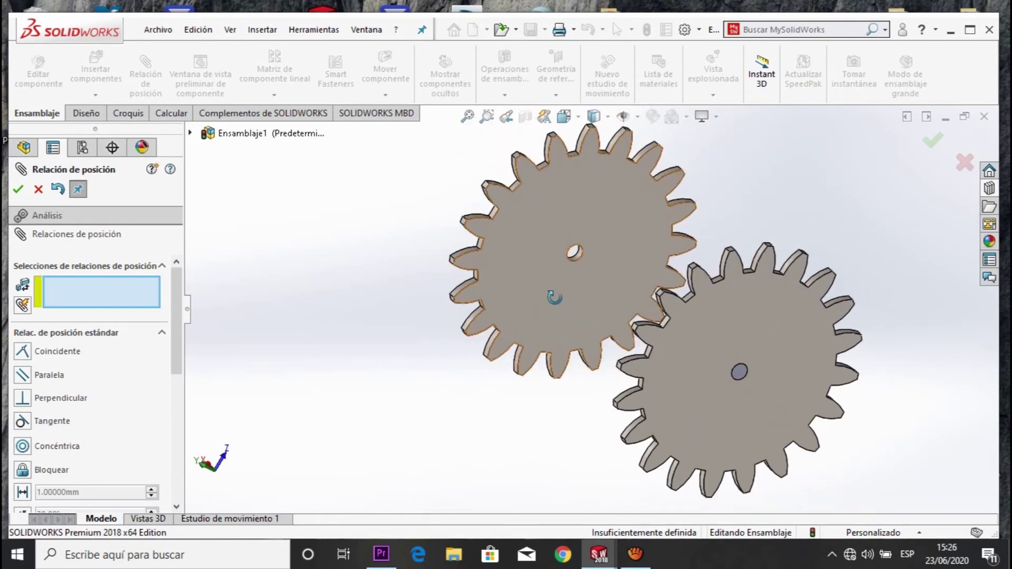
left_click(581, 255)
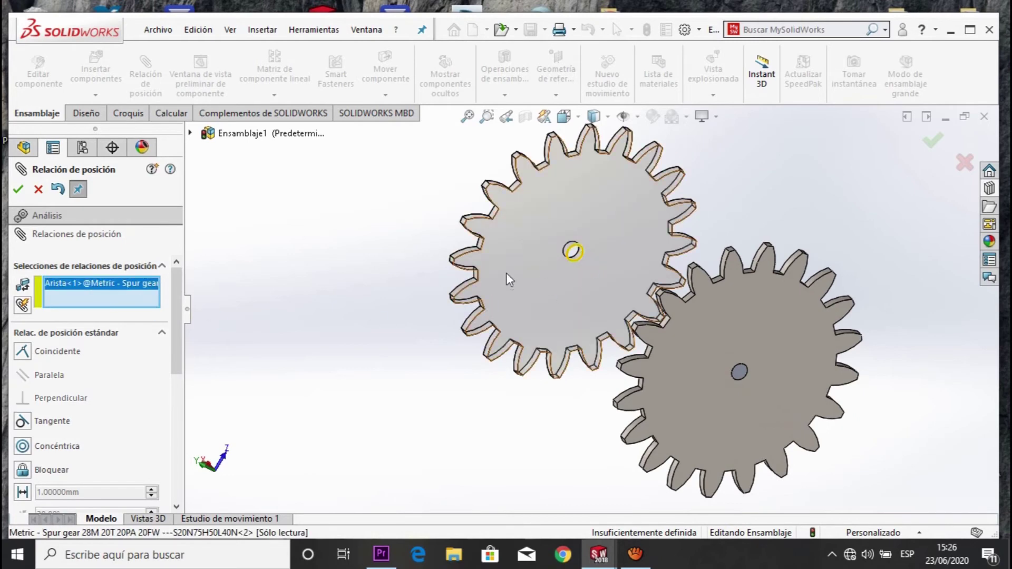
Step: Cancel the unfinished mate and insert a second eje shaft, eje<2>, below the gears
key("Escape")
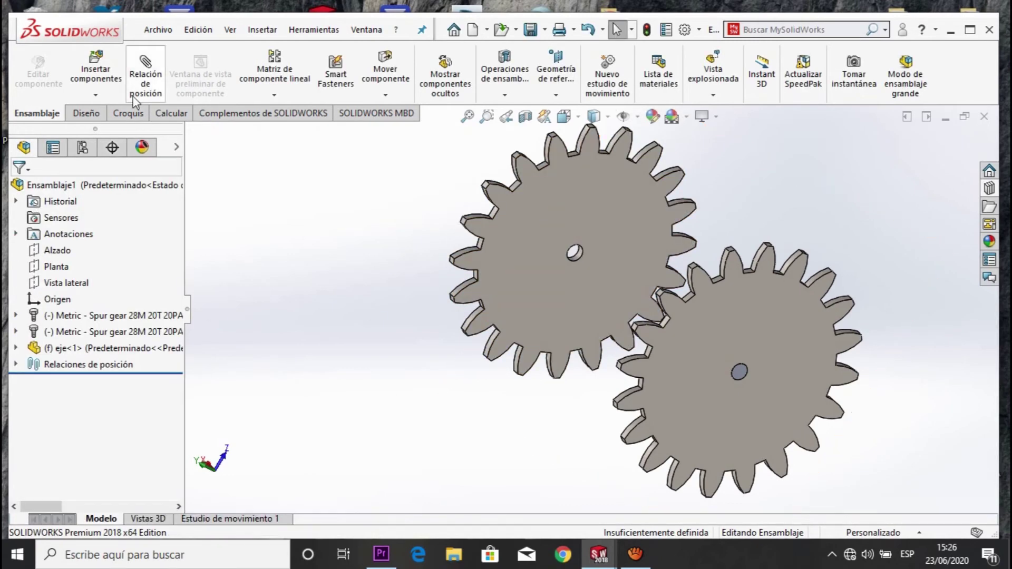
left_click(94, 79)
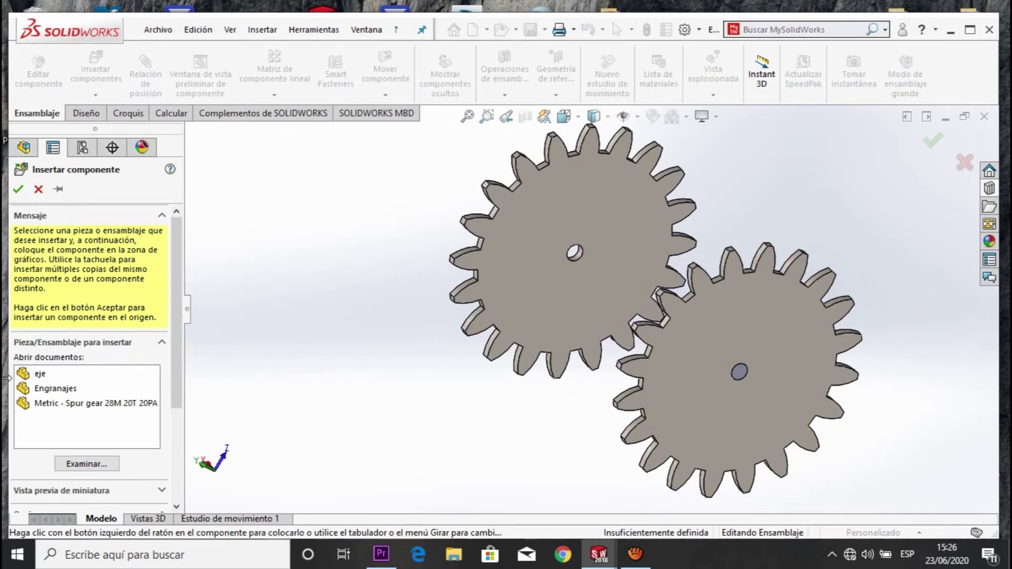
left_click(37, 375)
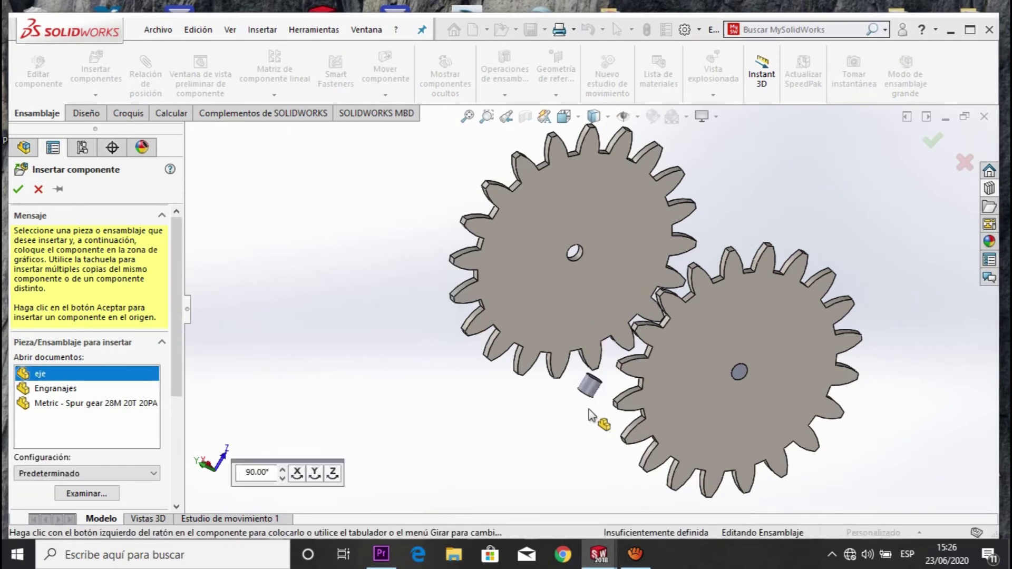
left_click(578, 422)
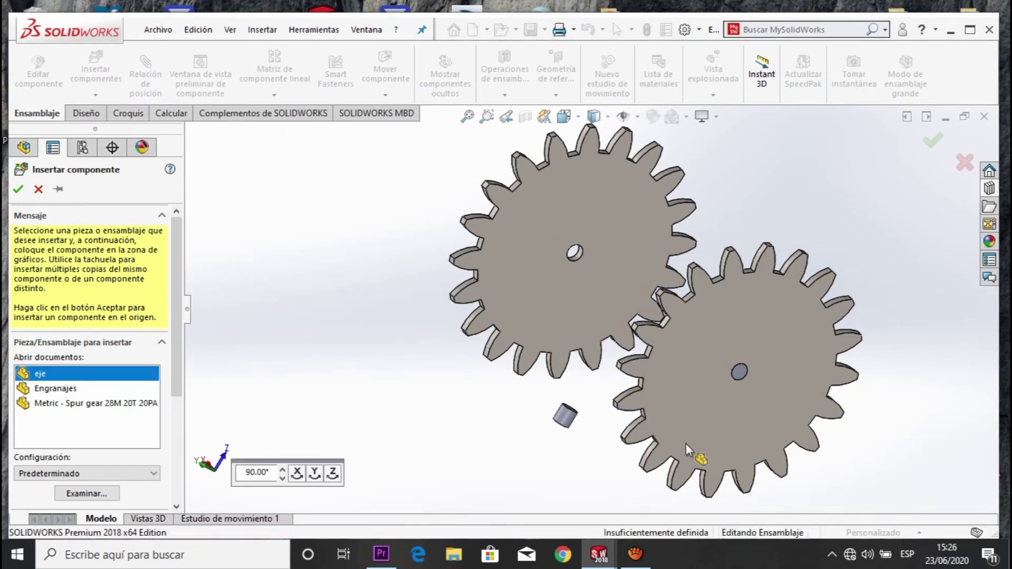
left_click(568, 417)
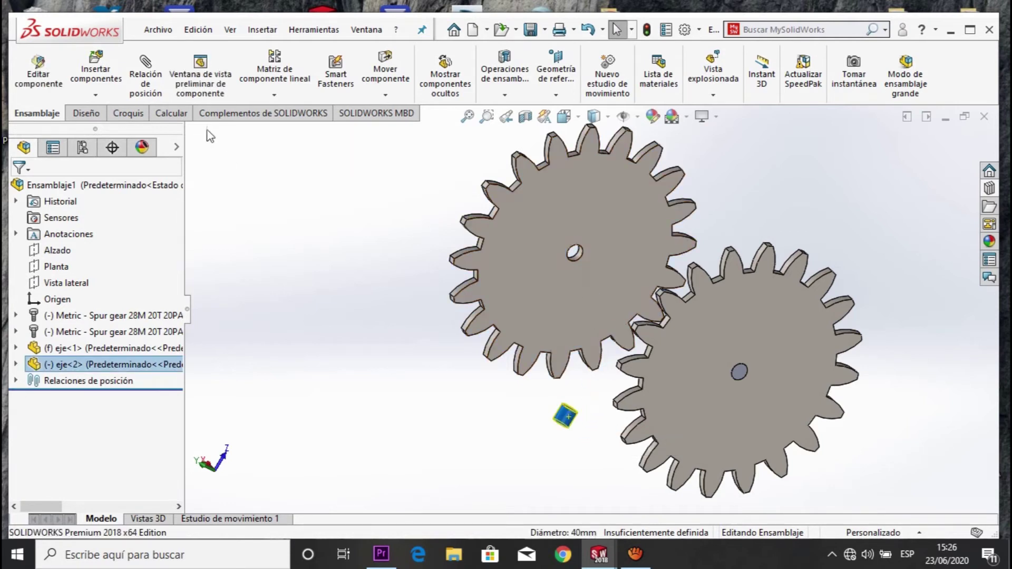
left_click(605, 434)
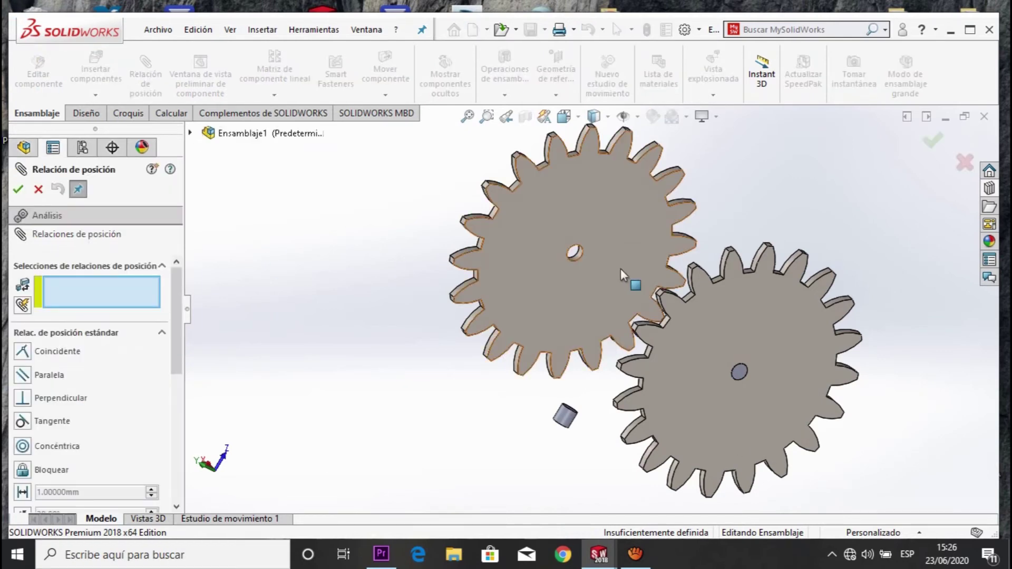
Step: Pick the upper gear's bore edge and eje<2>'s top edge and set a Concéntrica mate
scroll(507, 270, "up", 5)
scroll(490, 282, "up", 4)
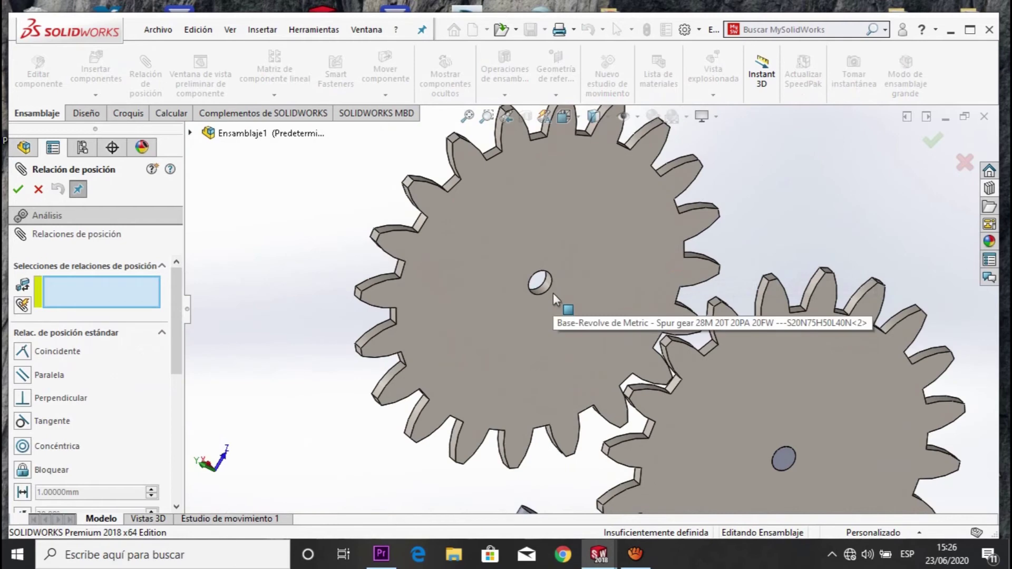
scroll(561, 296, "down", 3)
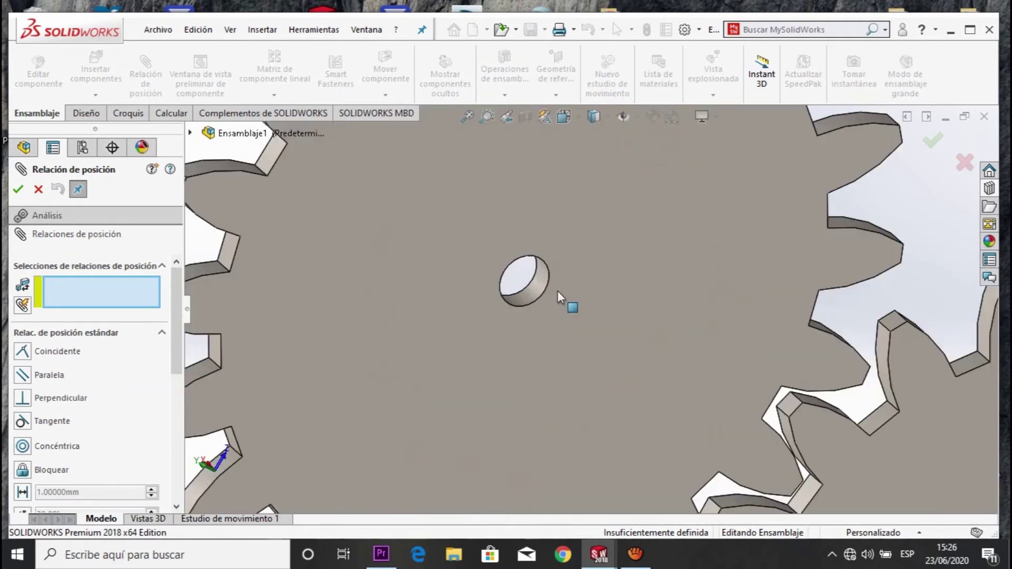
left_click(548, 289)
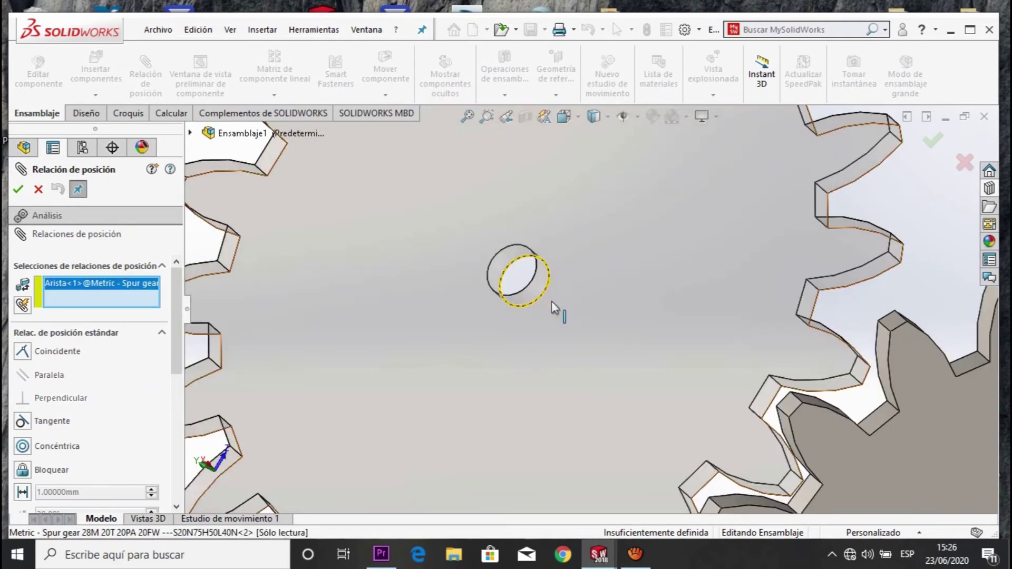
scroll(551, 301, "up", 5)
scroll(568, 414, "down", 4)
scroll(606, 337, "down", 1)
scroll(607, 340, "down", 3)
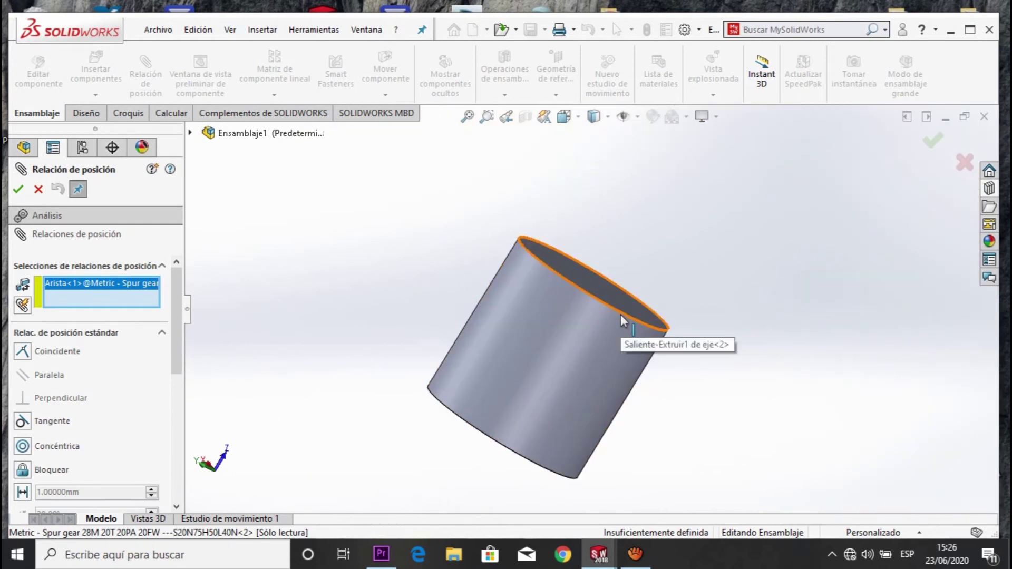
left_click(620, 314)
left_click_drag(179, 321, 140, 368)
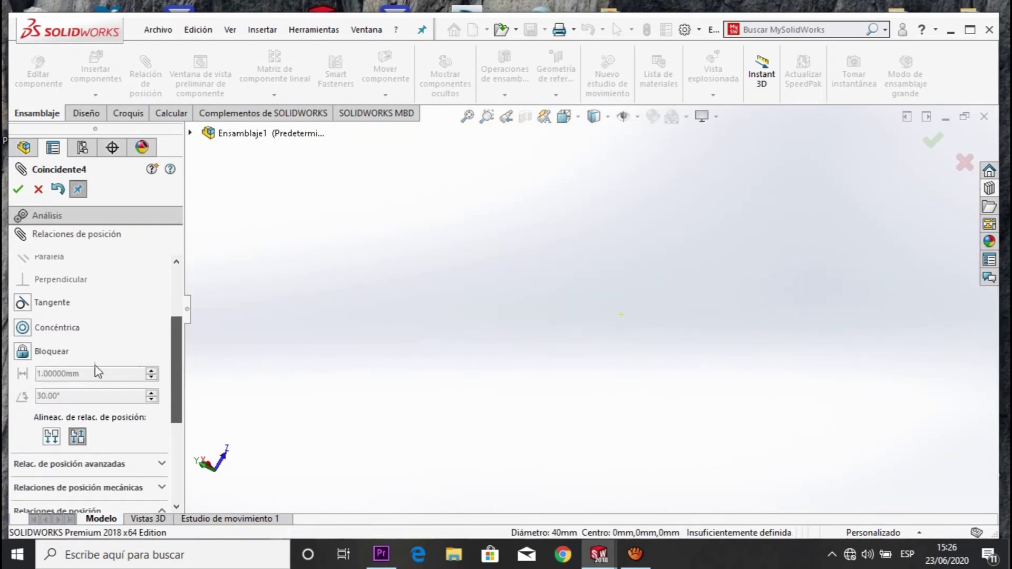
left_click(23, 329)
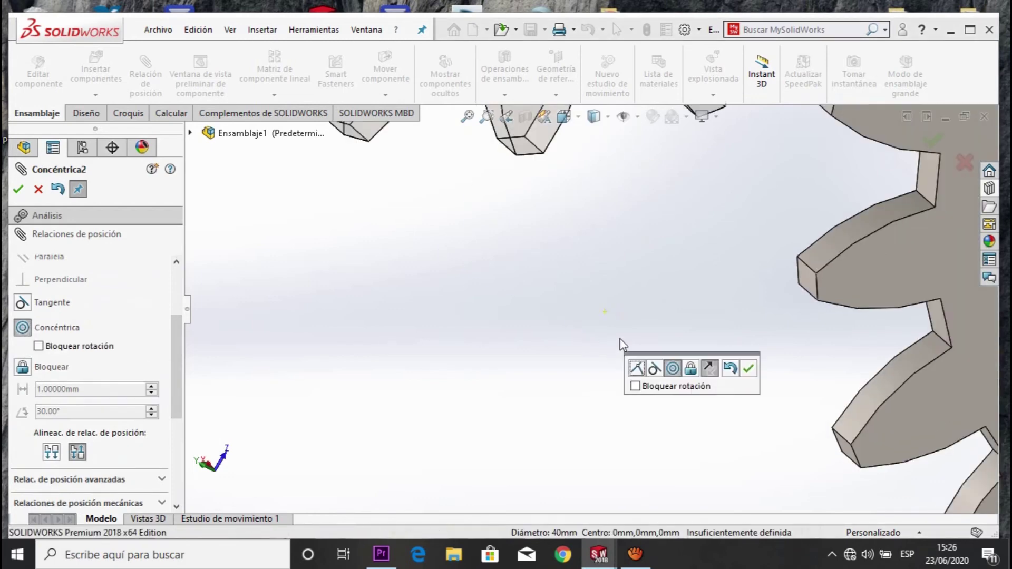
Step: Check the gear and shaft alignment from several angles and accept the concentric mate
scroll(620, 315, "down", 3)
middle_click_drag(616, 316, 607, 327)
left_click(606, 208)
left_click_drag(608, 216, 603, 218)
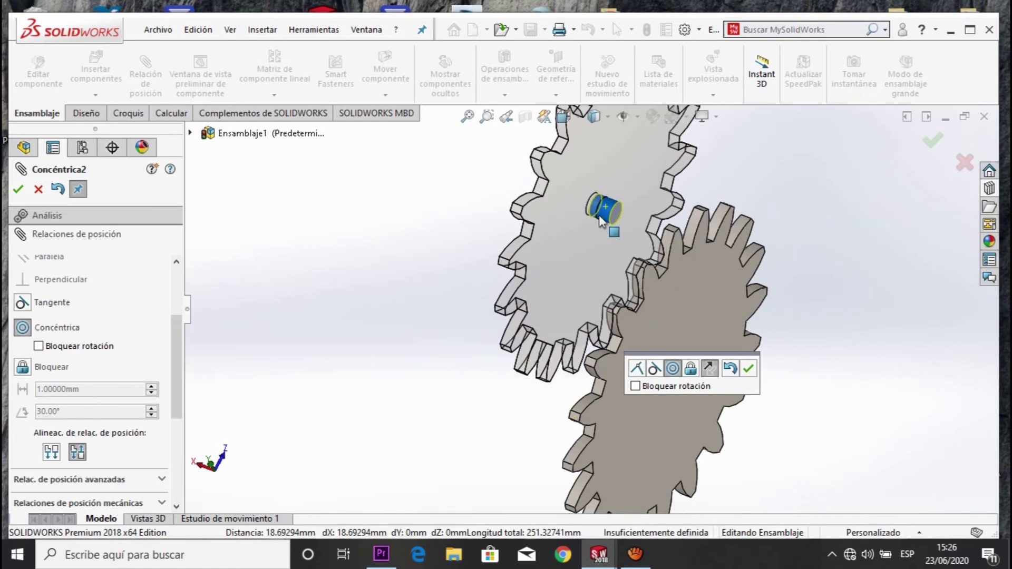
left_click_drag(603, 218, 594, 217)
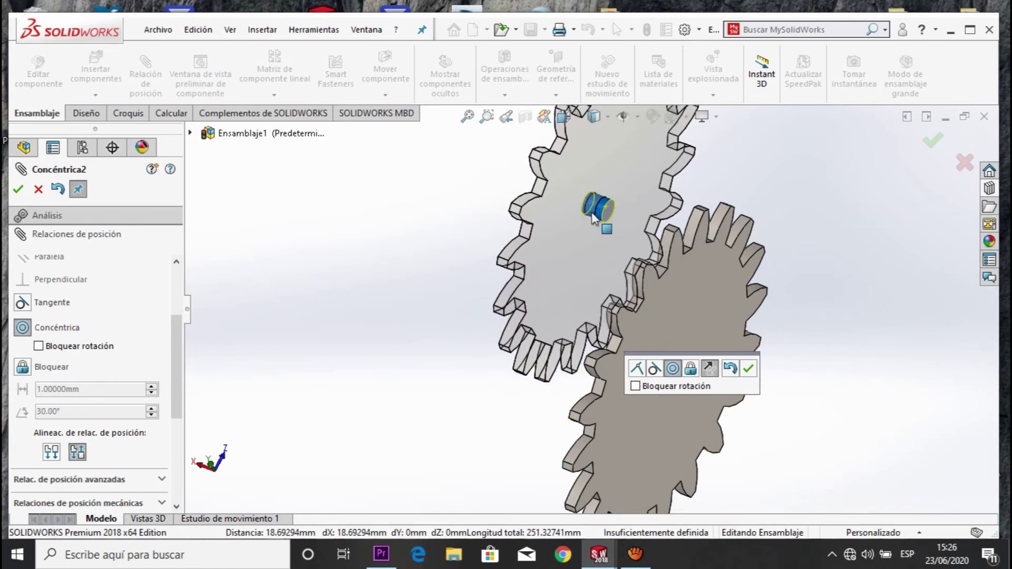
middle_click_drag(594, 217, 511, 305)
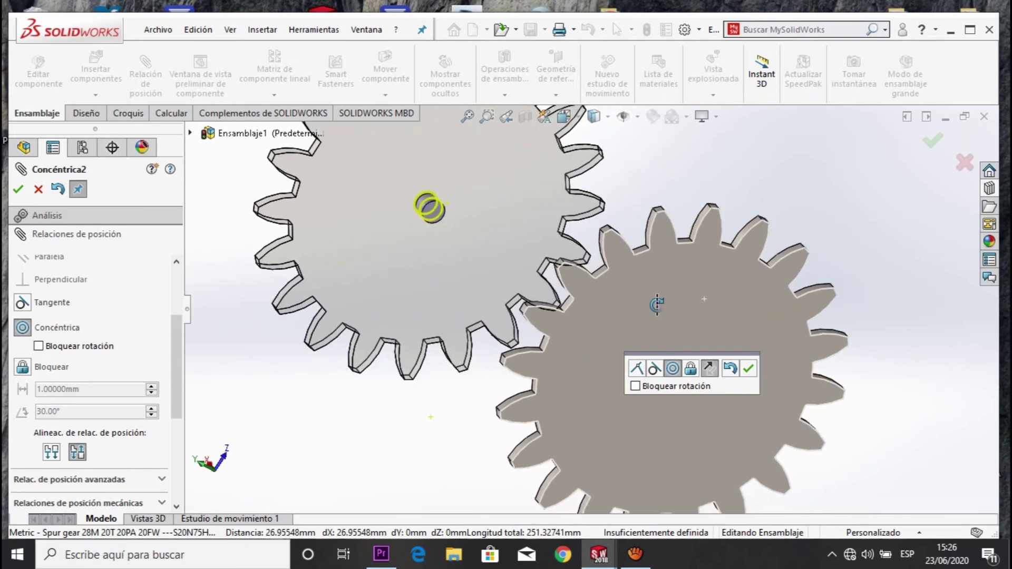
mouse_move(424, 282)
middle_mouse_down()
mouse_move(537, 272)
mouse_move(574, 291)
middle_mouse_up()
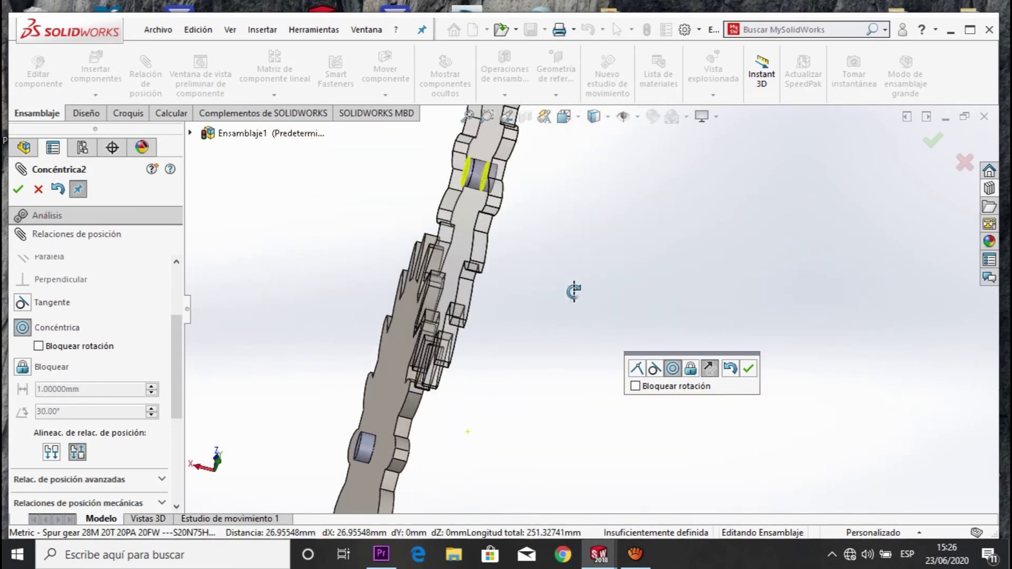
left_click(747, 370)
Step: Turn the upper gear on its new shaft to verify it, then close the mate settings
mouse_move(612, 424)
middle_mouse_down()
mouse_move(544, 388)
mouse_move(611, 347)
middle_mouse_up()
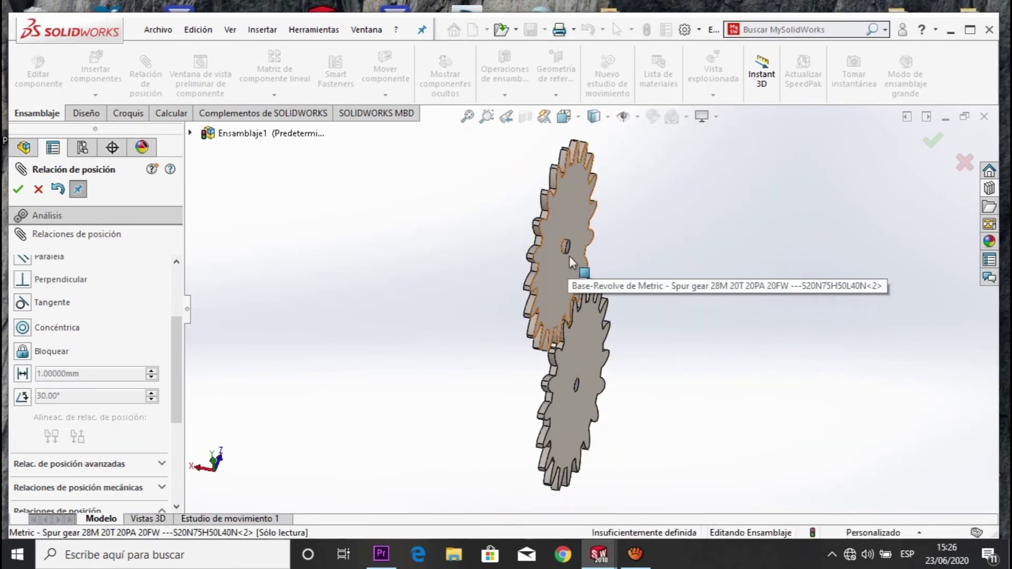
left_click_drag(569, 255, 570, 257)
mouse_move(591, 296)
middle_mouse_down()
mouse_move(584, 324)
mouse_move(546, 330)
middle_mouse_up()
mouse_move(566, 263)
left_mouse_down()
mouse_move(580, 257)
mouse_move(569, 282)
left_mouse_up()
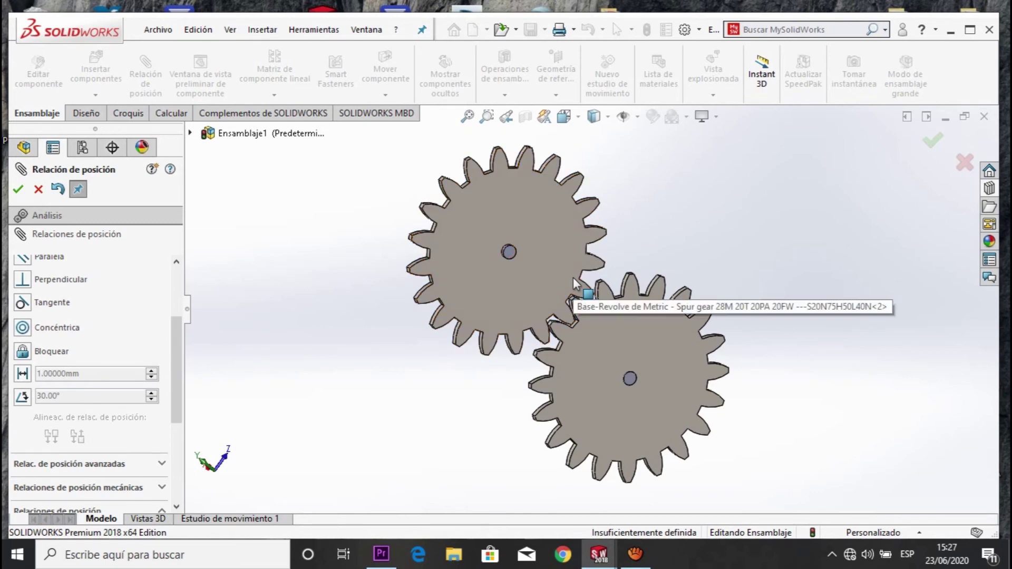
key("ctrl+6")
key("shift+Right")
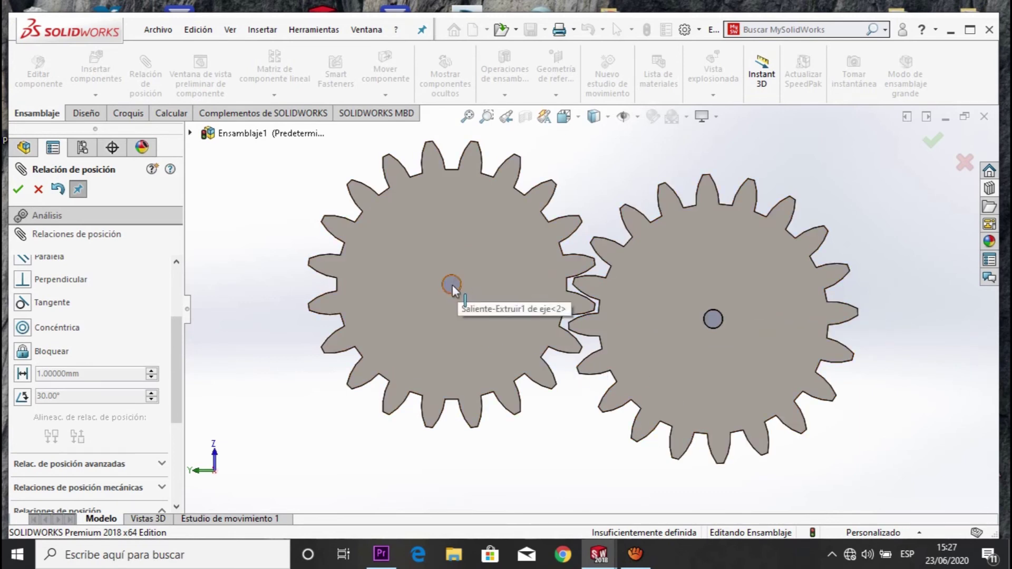
key("Return")
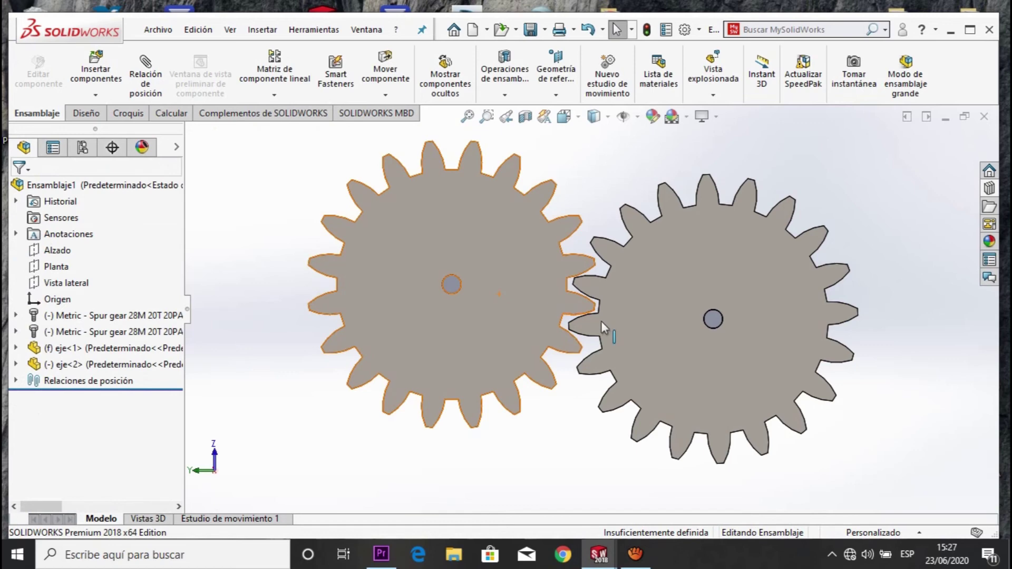
Step: Tilt the view and inspect the first shaft's component options, leaving them unchanged
scroll(733, 416, "down", 3)
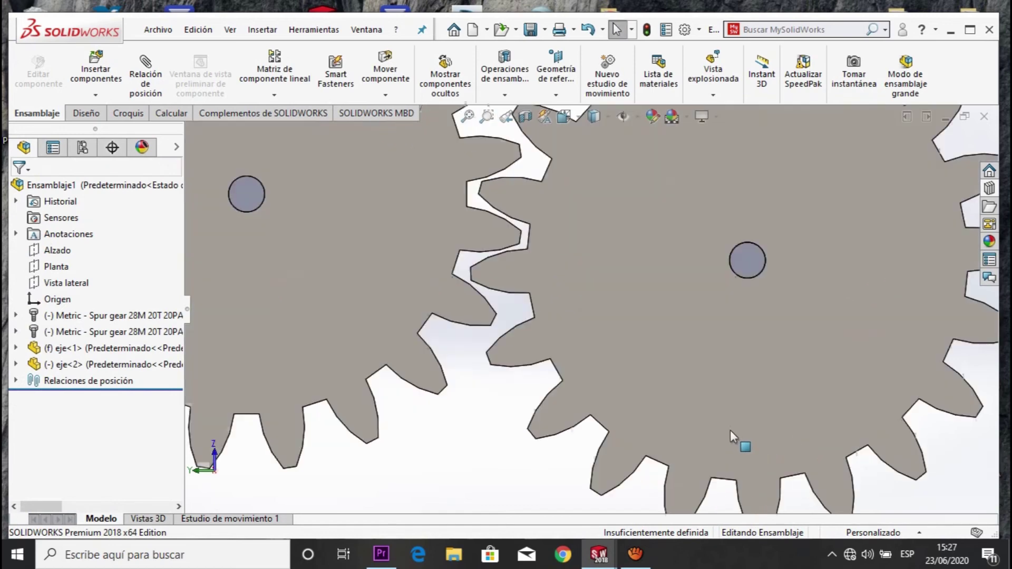
scroll(731, 430, "up", 1)
scroll(721, 416, "up", 4)
scroll(706, 416, "up", 3)
mouse_move(688, 418)
middle_mouse_down()
mouse_move(548, 276)
mouse_move(554, 263)
middle_mouse_up()
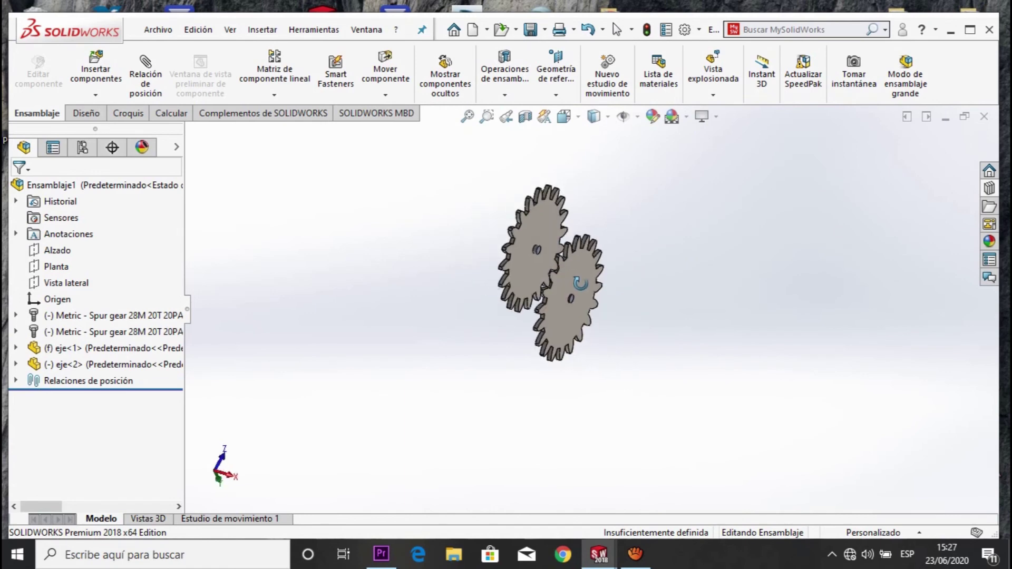
scroll(553, 263, "down", 4)
left_click(535, 277)
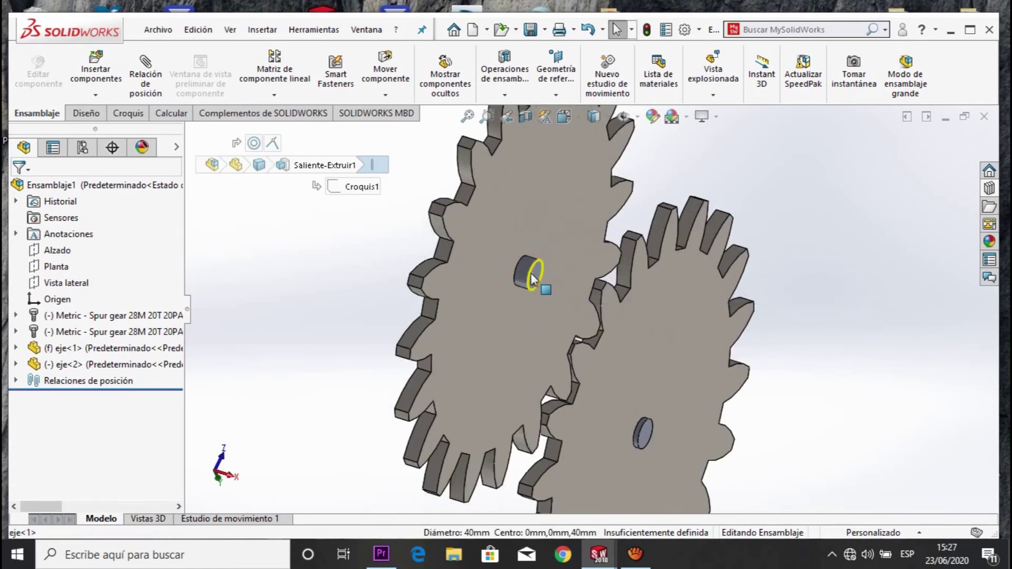
right_click(535, 275)
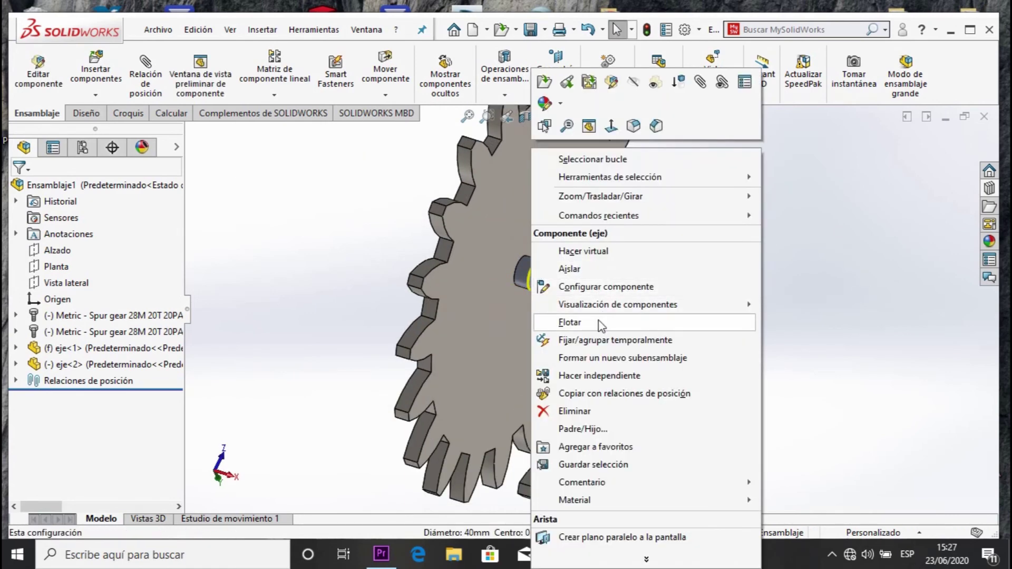
left_click(829, 292)
Step: Fix eje<2> in place and orbit to check both gears
left_click(649, 431)
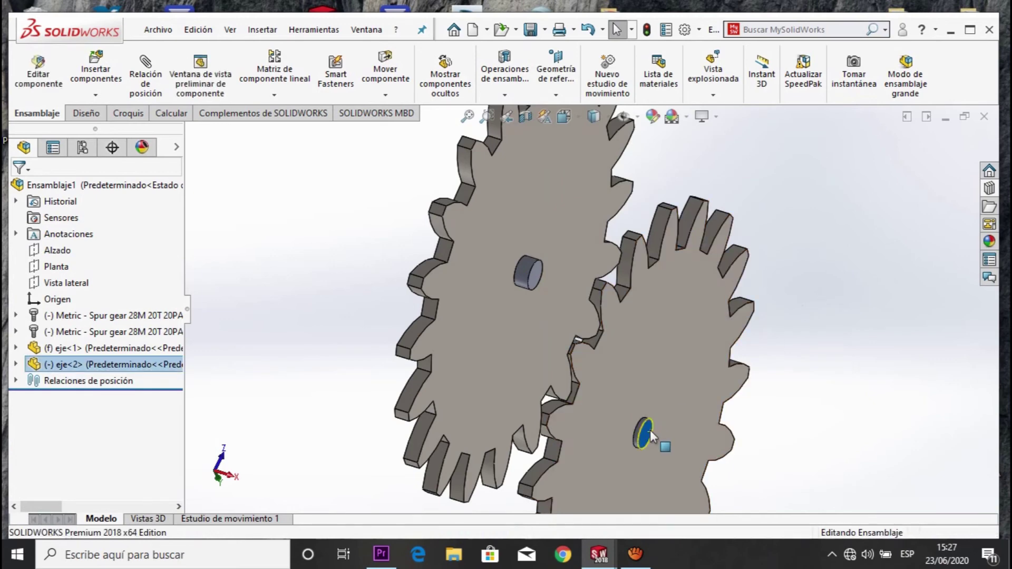
right_click(650, 430)
left_click(706, 237)
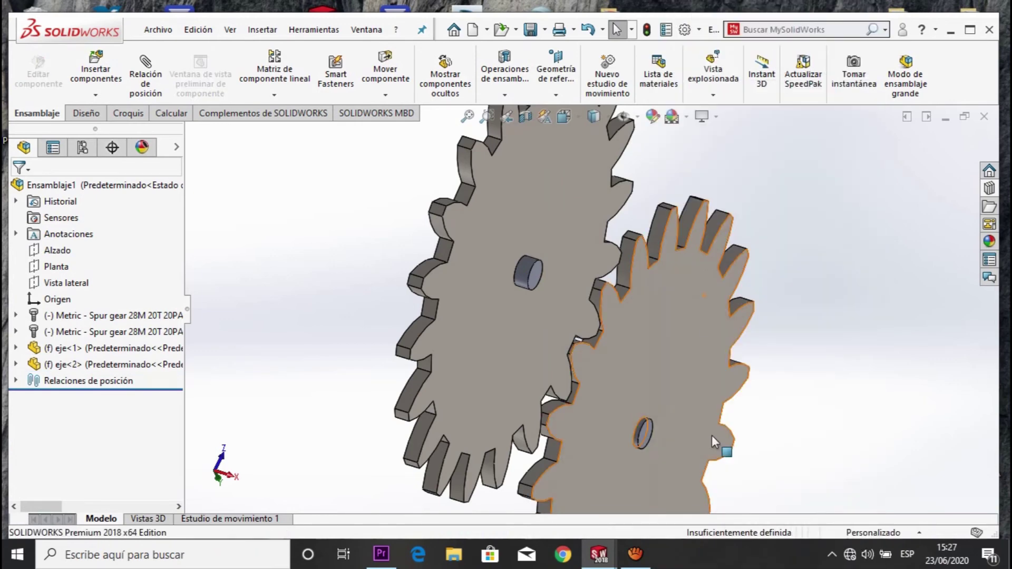
scroll(711, 435, "up", 5)
mouse_move(661, 442)
middle_mouse_down()
mouse_move(637, 434)
mouse_move(510, 269)
middle_mouse_up()
left_click_drag(510, 270, 490, 427)
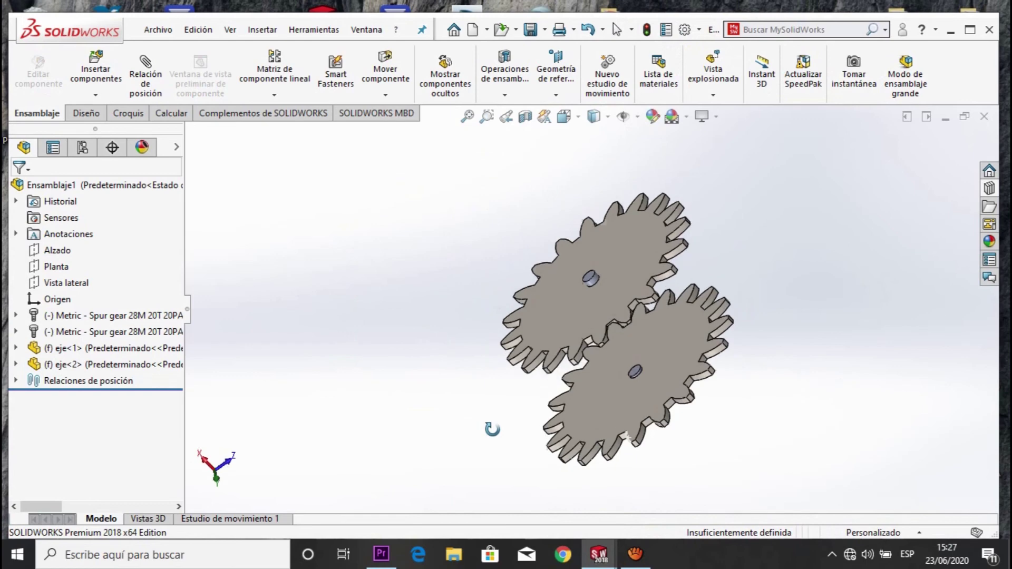
Step: Return to the front view and spin the right and left gears on their shafts
key("f")
key("Escape")
scroll(535, 295, "down", 2)
scroll(535, 296, "down", 4)
mouse_move(706, 440)
middle_mouse_down()
mouse_move(495, 311)
mouse_move(576, 321)
mouse_move(720, 364)
middle_mouse_up()
scroll(720, 363, "down", 2)
scroll(728, 402, "up", 2)
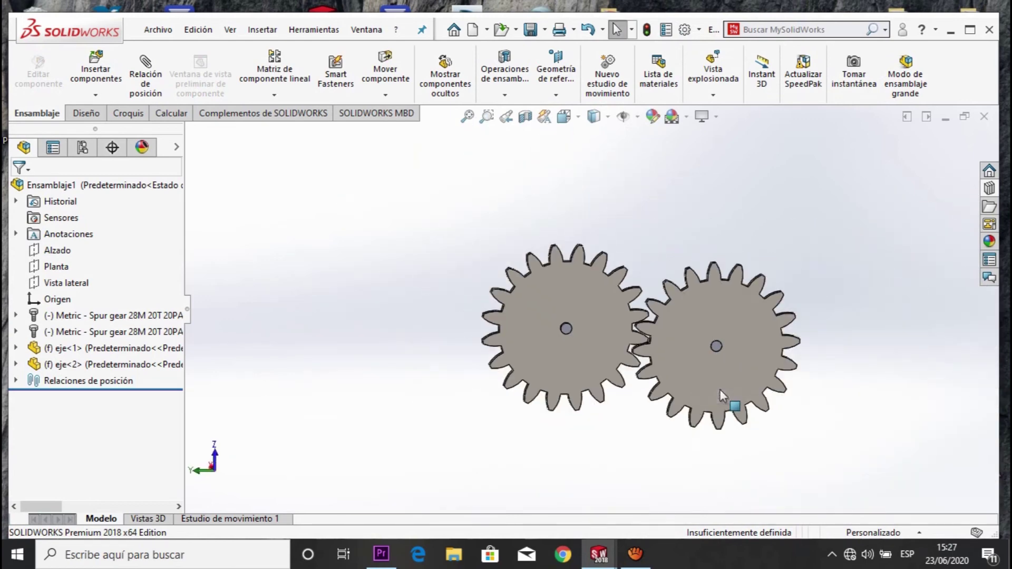
scroll(718, 368, "down", 4)
scroll(498, 359, "up", 5)
scroll(541, 261, "down", 5)
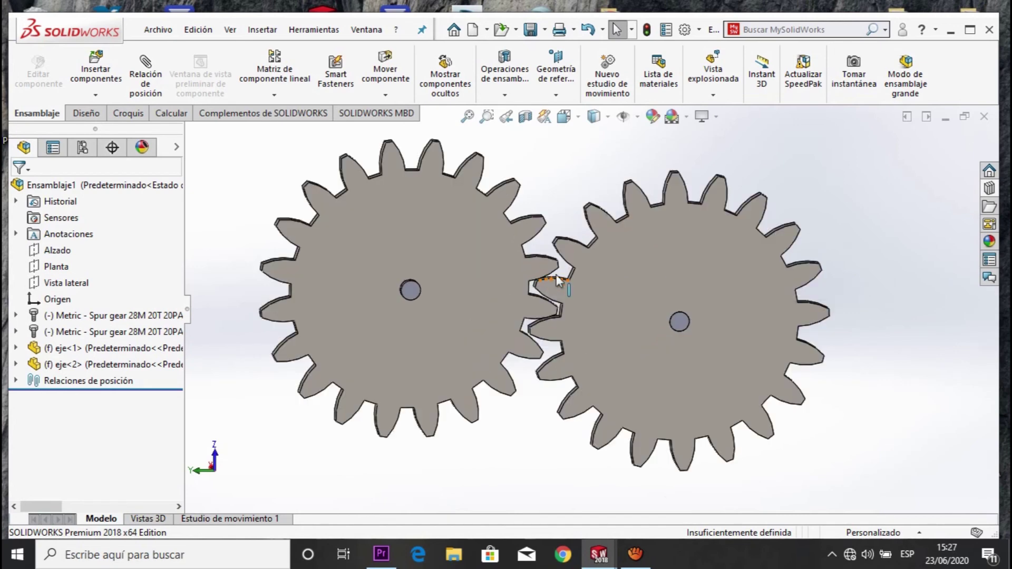
mouse_move(732, 279)
left_mouse_down()
mouse_move(747, 362)
mouse_move(632, 366)
mouse_move(746, 369)
mouse_move(559, 316)
left_mouse_up()
left_click(406, 376)
mouse_move(409, 384)
left_mouse_down()
mouse_move(463, 253)
mouse_move(349, 264)
left_mouse_up()
key("Escape")
Step: Rotate the right gear further until the teeth mesh, then clear the selection
mouse_move(668, 343)
middle_mouse_down()
mouse_move(720, 380)
mouse_move(677, 422)
mouse_move(720, 383)
middle_mouse_up()
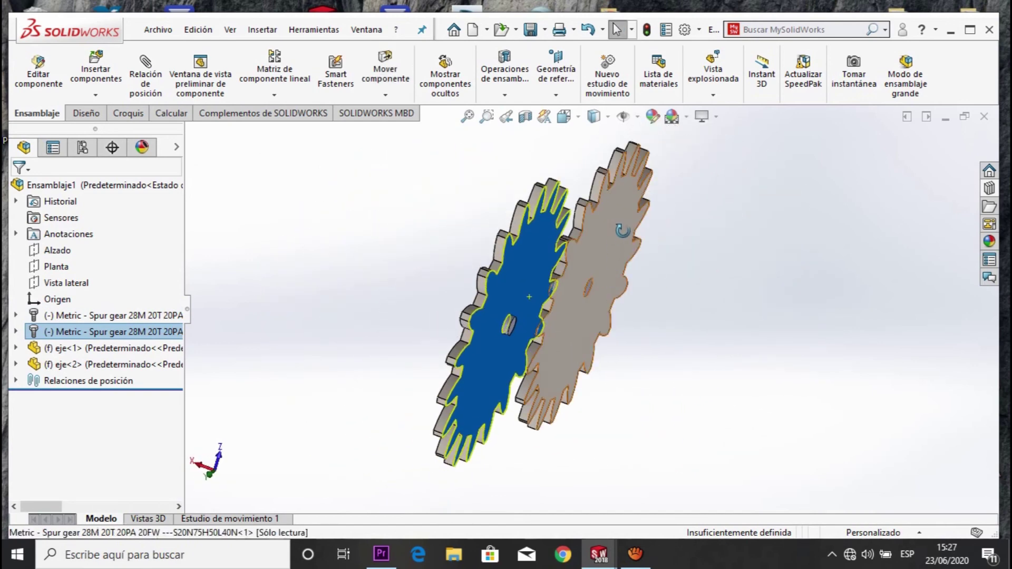
left_click_drag(622, 230, 639, 332)
key("Escape")
mouse_move(635, 444)
middle_mouse_down()
mouse_move(393, 383)
mouse_move(369, 366)
middle_mouse_up()
scroll(350, 350, "up", 3)
scroll(673, 327, "down", 4)
scroll(522, 363, "up", 3)
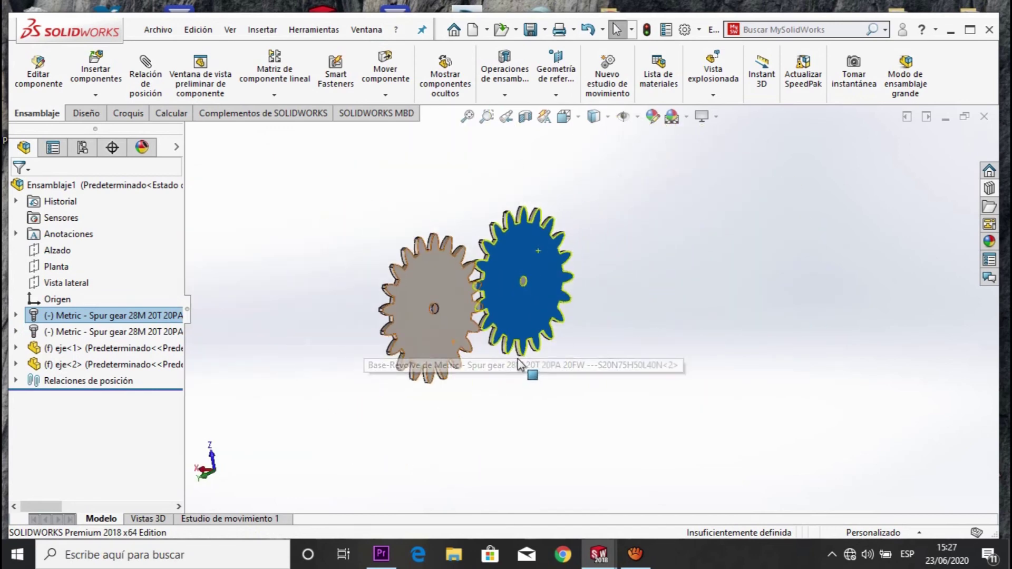
scroll(503, 308, "down", 3)
left_click(622, 397)
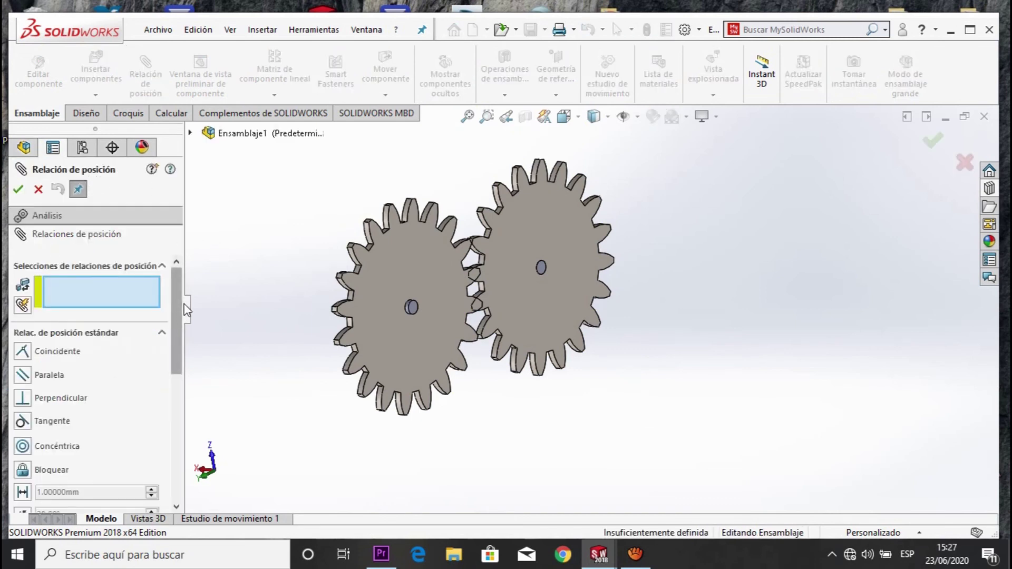
Step: Widen the mate panel and choose the Engranaje (gear) mate under mechanical mates
left_click_drag(185, 310, 175, 343)
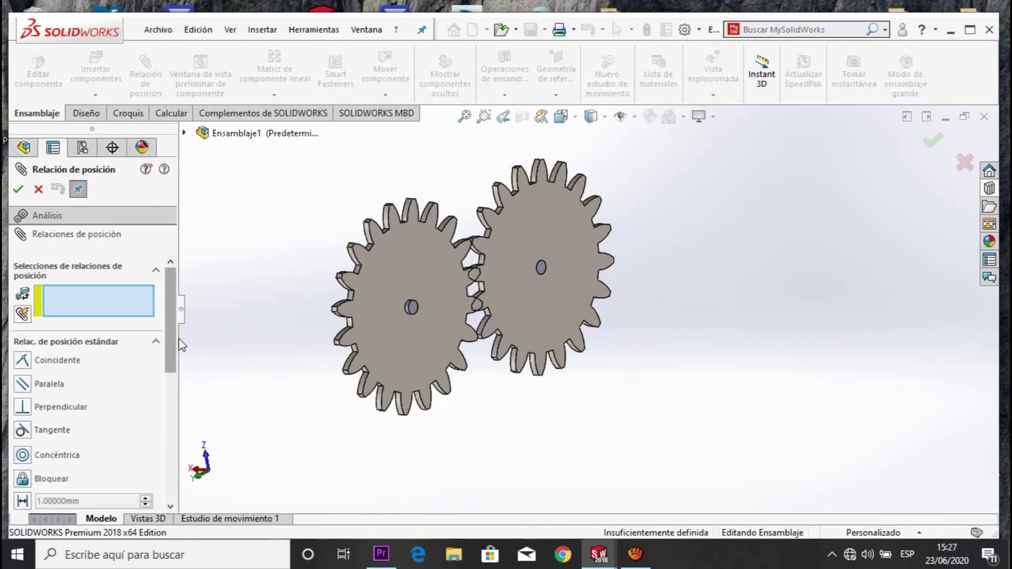
left_click_drag(179, 337, 291, 327)
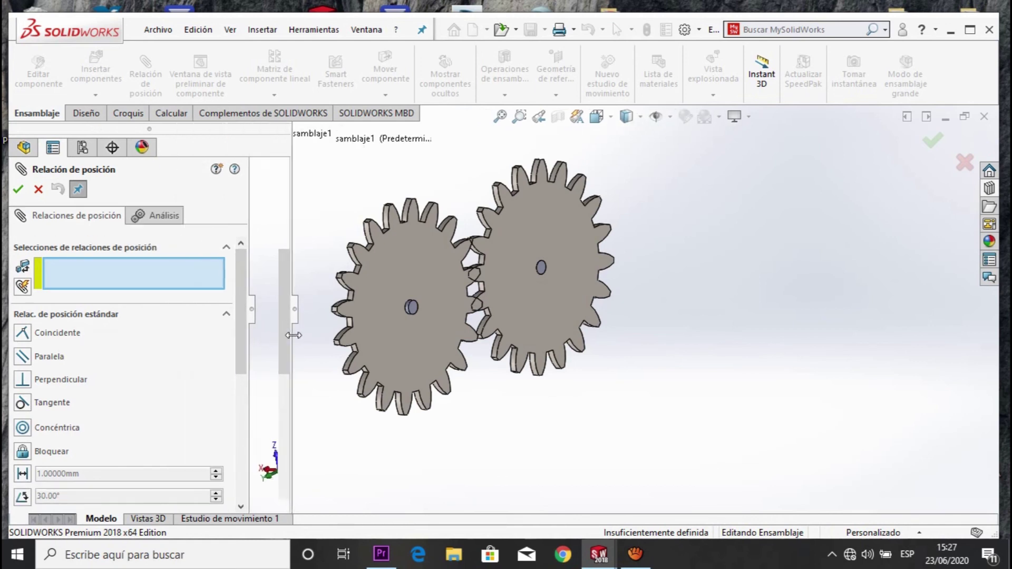
left_click_drag(278, 277, 284, 381)
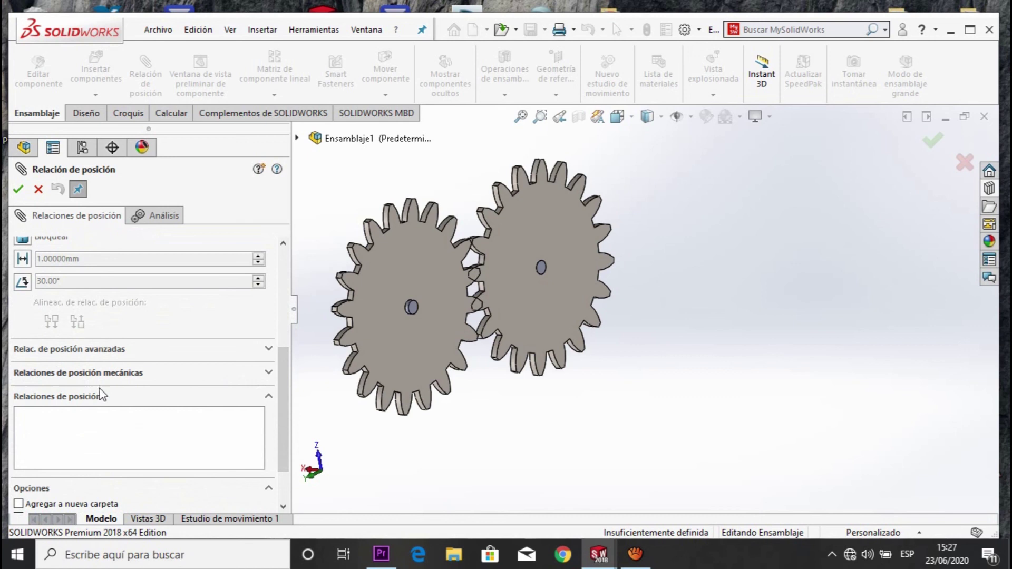
left_click(262, 374)
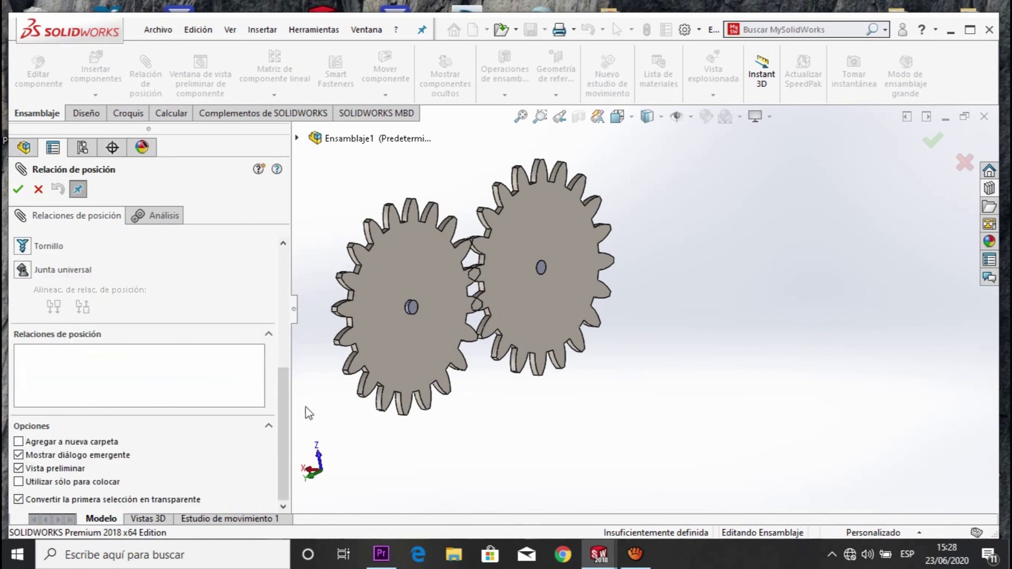
scroll(45, 393, "up", 3)
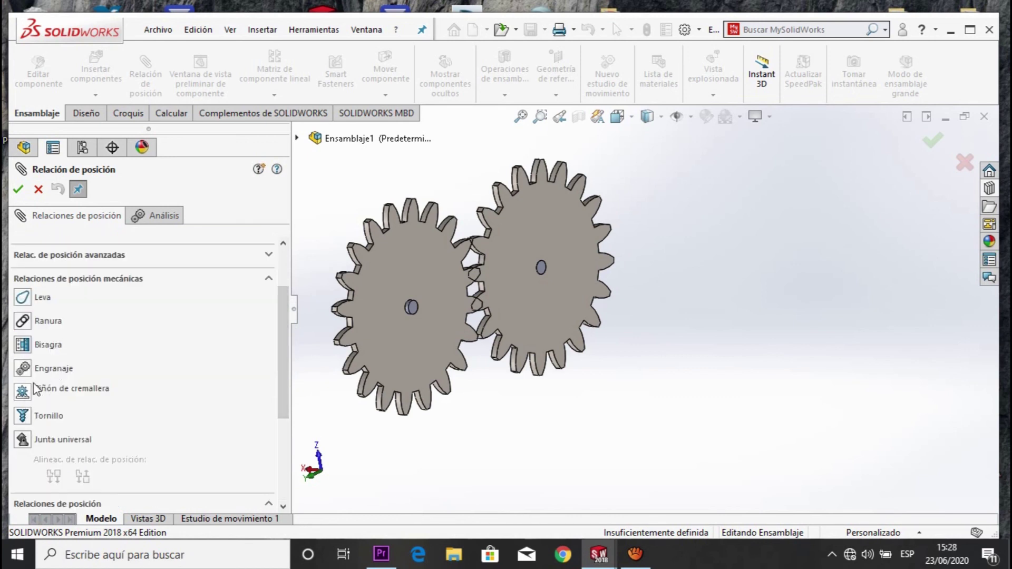
left_click(47, 368)
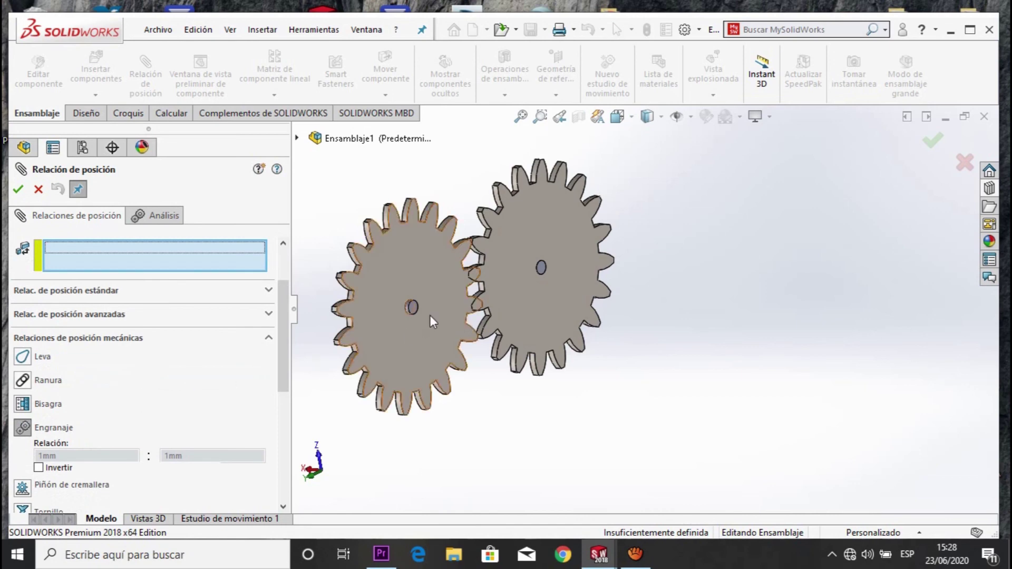
Step: Select an edge of the first spur gear for the gear mate
scroll(491, 280, "down", 3)
scroll(479, 369, "down", 2)
left_click(469, 368)
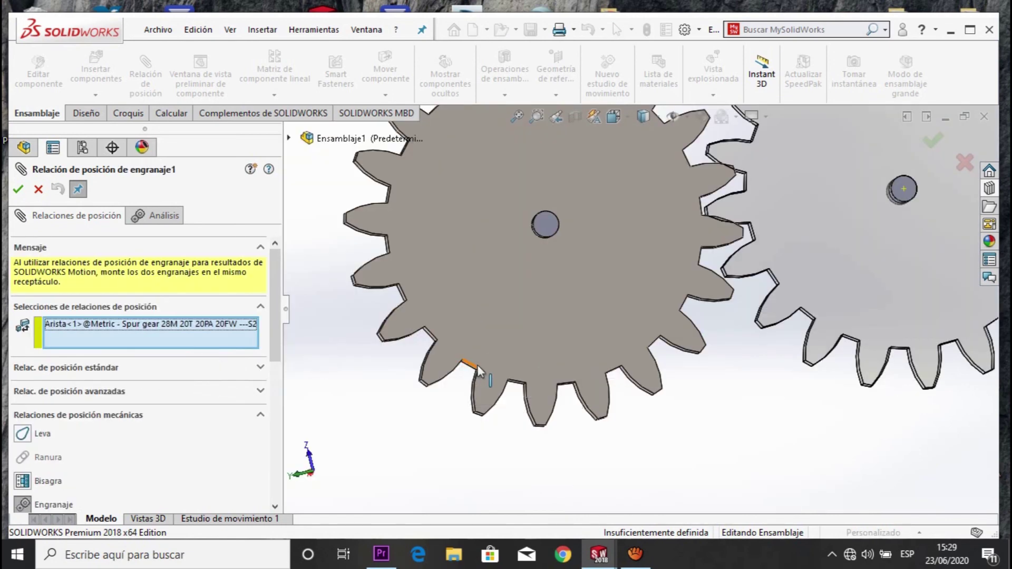
scroll(472, 369, "down", 2)
scroll(517, 379, "up", 5)
scroll(779, 201, "up", 1)
scroll(759, 250, "down", 4)
scroll(759, 250, "down", 3)
Step: Select an edge on the second gear and apply the gear mate
middle_click_drag(524, 300, 521, 345)
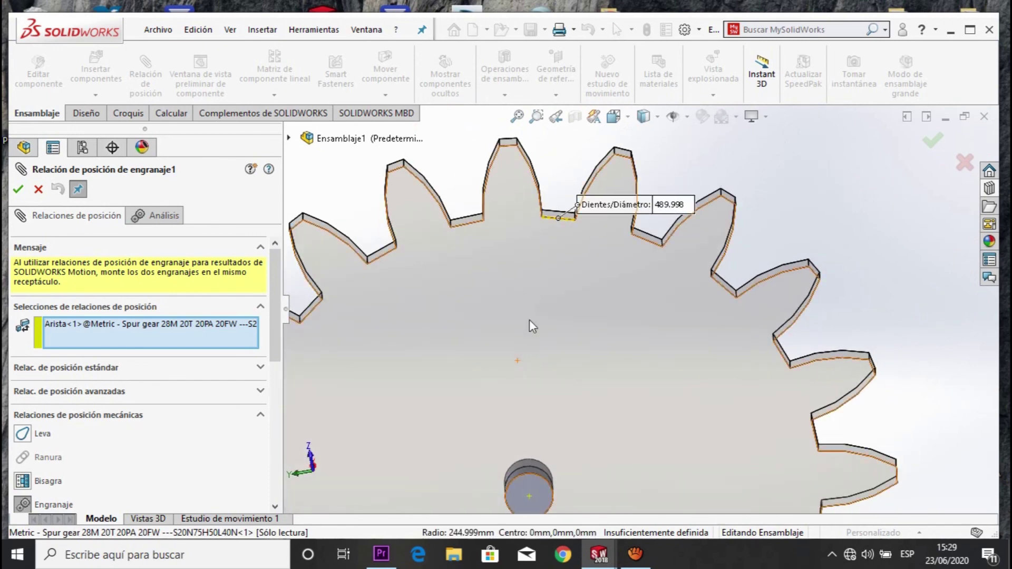
scroll(521, 352, "up", 3)
scroll(529, 305, "up", 2)
scroll(489, 406, "down", 4)
scroll(549, 352, "down", 2)
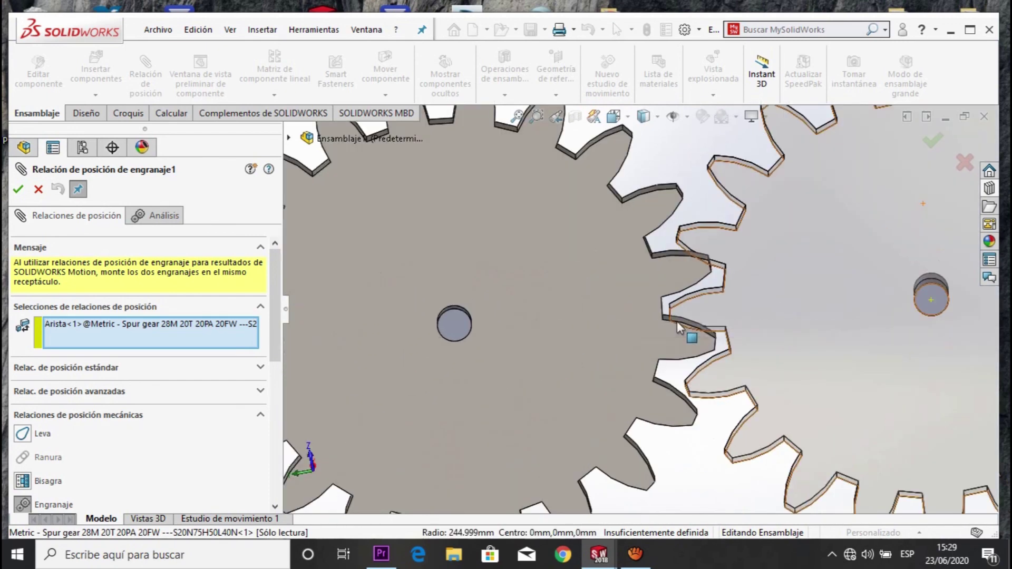
scroll(678, 327, "down", 3)
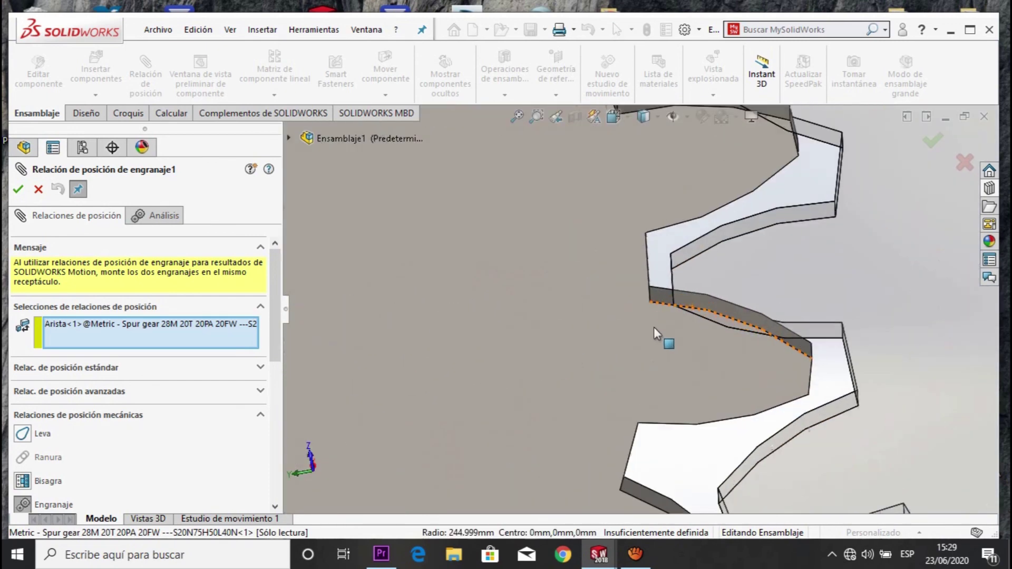
left_click(650, 277)
left_click(25, 190)
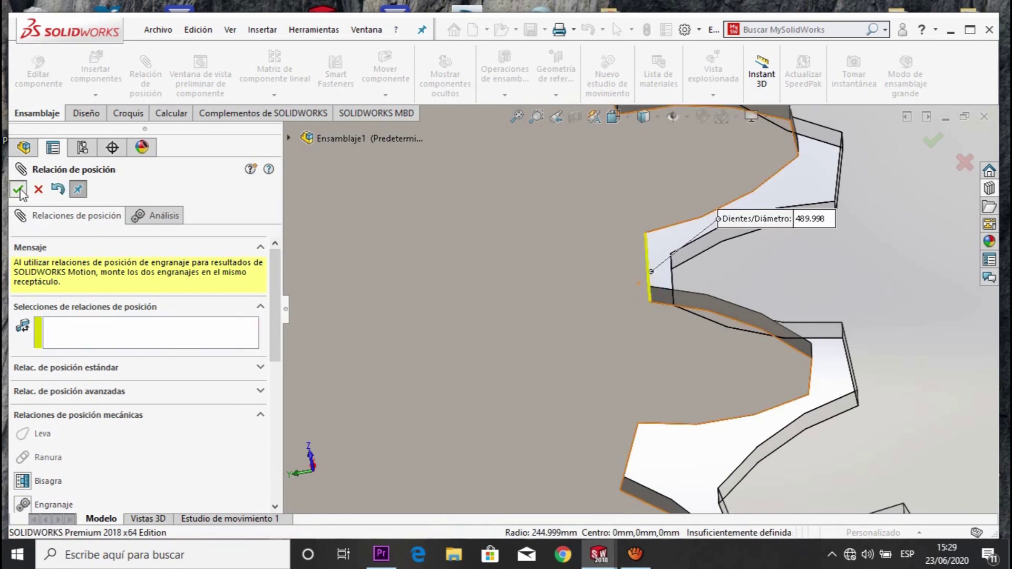
key("f")
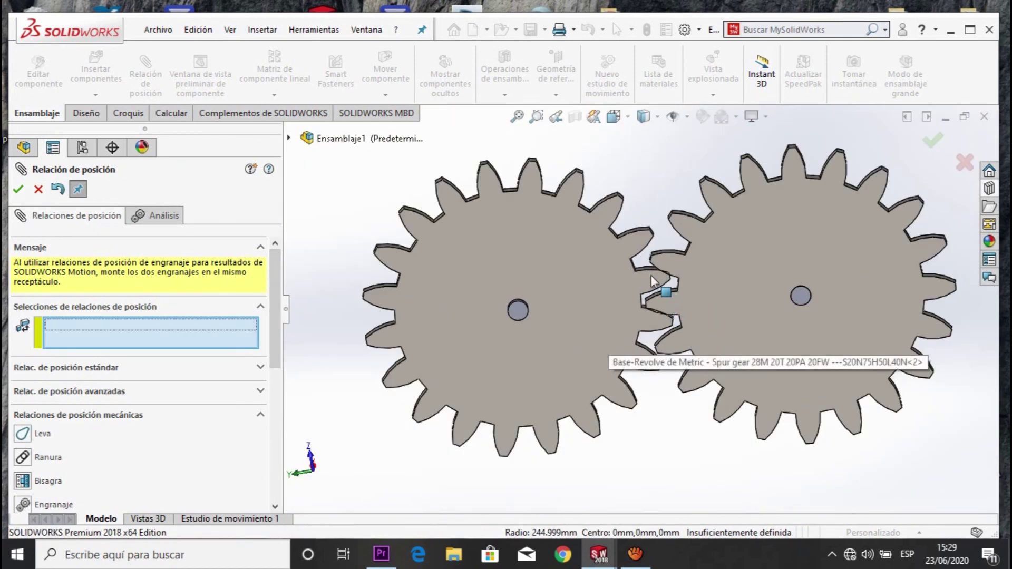
Step: Drag a gear to test the mesh, then close the Relación de posición PropertyManager
mouse_move(601, 342)
left_mouse_down()
mouse_move(539, 489)
mouse_move(410, 508)
mouse_move(431, 233)
mouse_move(543, 251)
mouse_move(527, 319)
mouse_move(514, 329)
left_mouse_up()
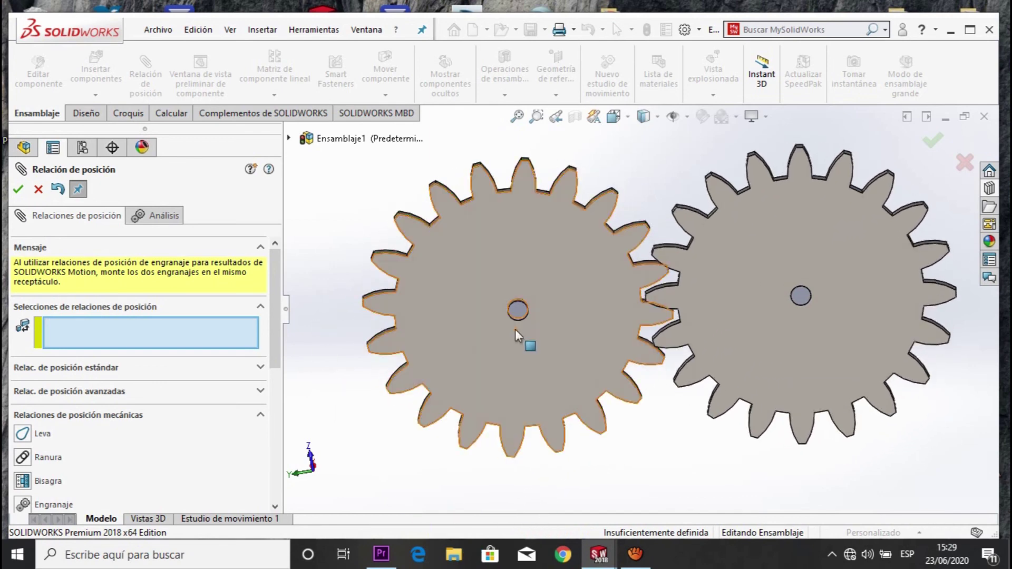
left_click(19, 189)
scroll(678, 328, "down", 5)
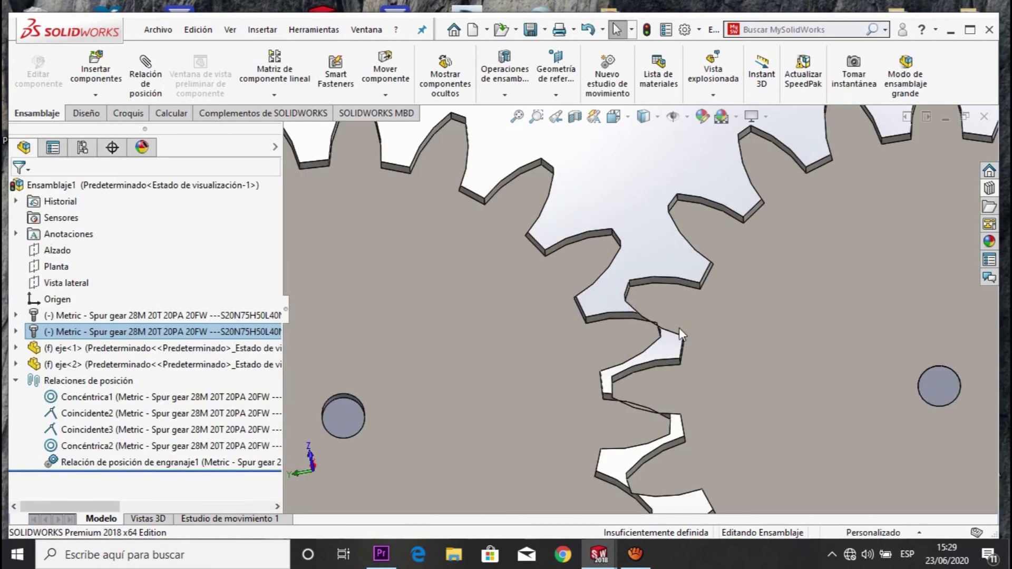
scroll(685, 326, "down", 3)
Step: Rotate the right gear to confirm both gears turn together, viewing them obliquely and face-on
mouse_move(794, 371)
left_mouse_down()
mouse_move(731, 538)
mouse_move(665, 369)
left_mouse_up()
key("Escape")
scroll(665, 369, "up", 8)
mouse_move(665, 369)
middle_mouse_down()
mouse_move(605, 424)
mouse_move(470, 409)
mouse_move(580, 257)
middle_mouse_up()
mouse_move(686, 417)
middle_mouse_down()
mouse_move(606, 174)
mouse_move(443, 258)
mouse_move(323, 282)
mouse_move(245, 235)
middle_mouse_up()
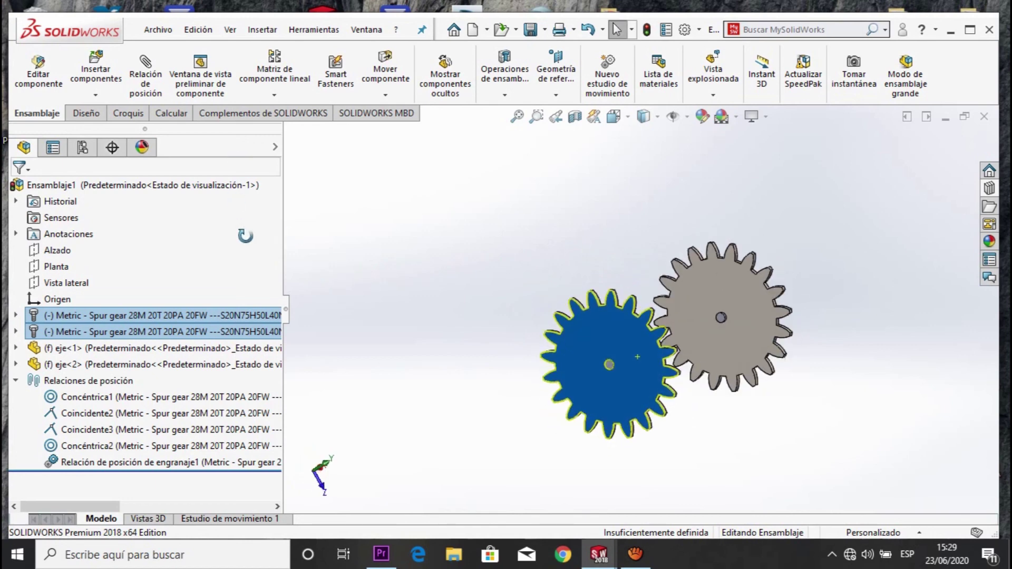
scroll(687, 302, "down", 3)
scroll(640, 362, "up", 2)
scroll(640, 362, "down", 5)
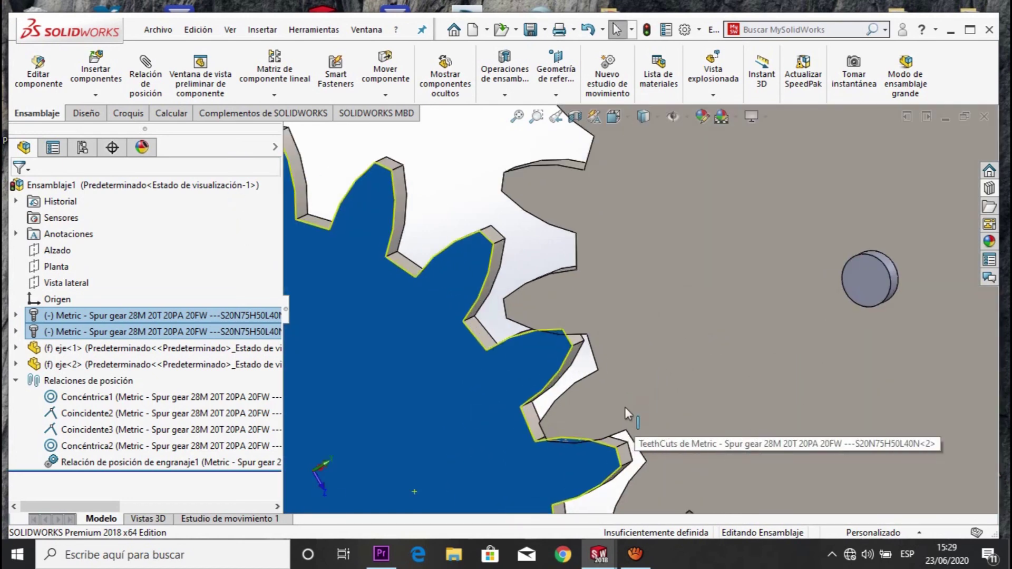